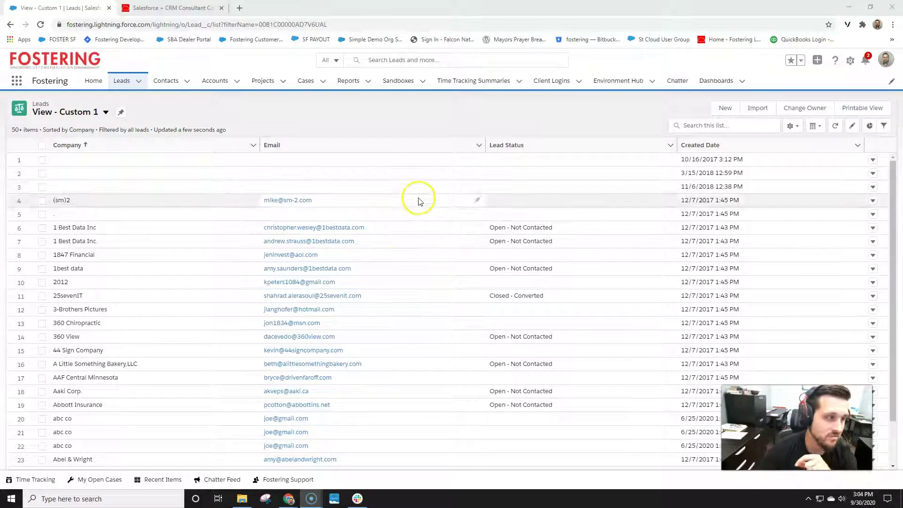
Open a New Action form from the Lead object's Buttons, Links, and Actions in Object Manager.
click(381, 149)
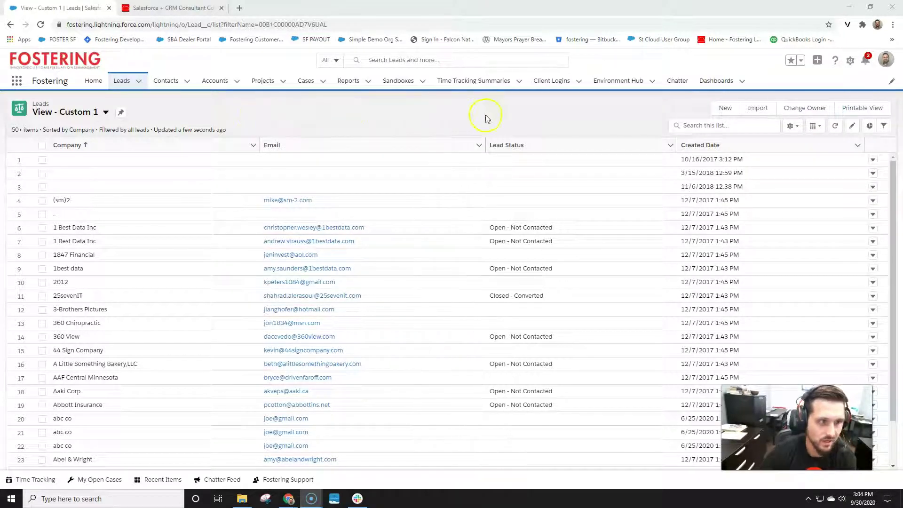
click(711, 113)
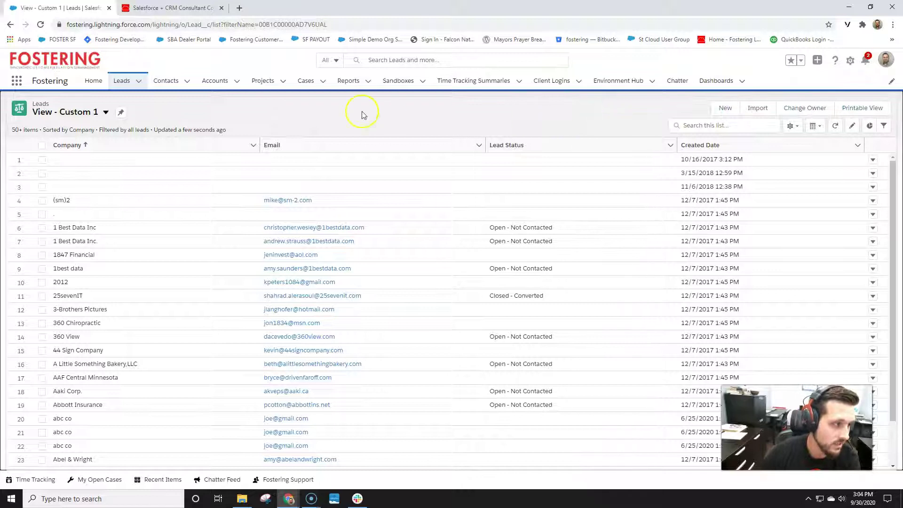
click(336, 110)
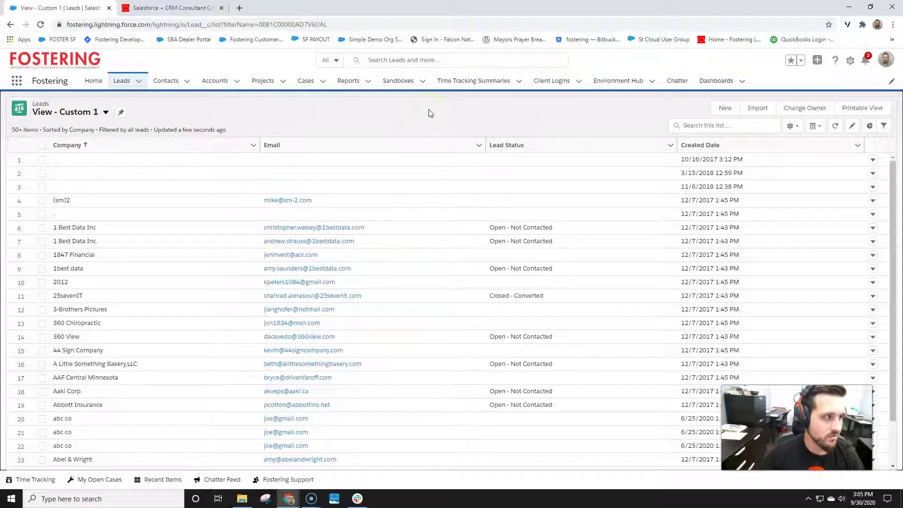
click(851, 60)
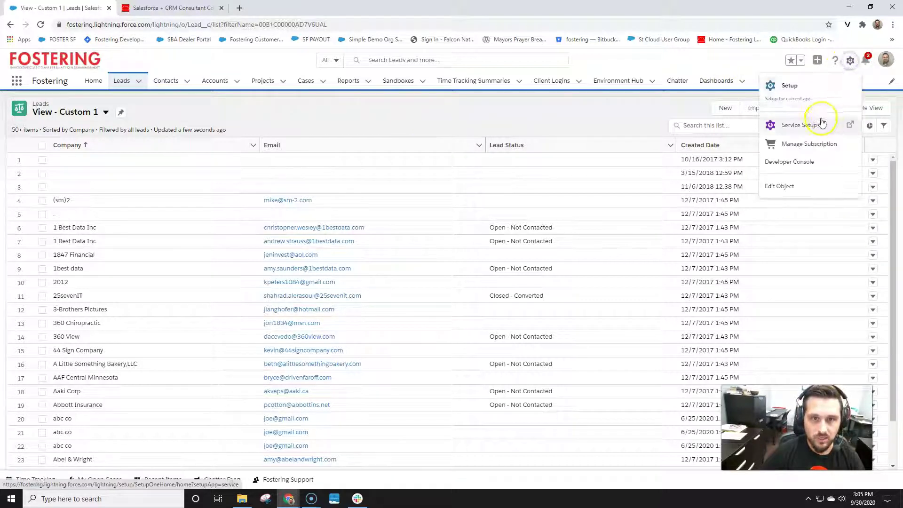
click(790, 187)
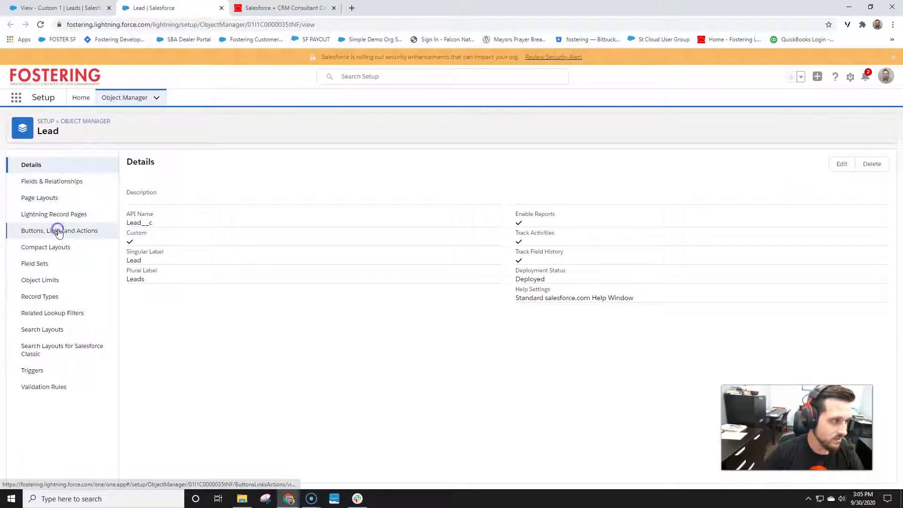
click(58, 230)
click(795, 160)
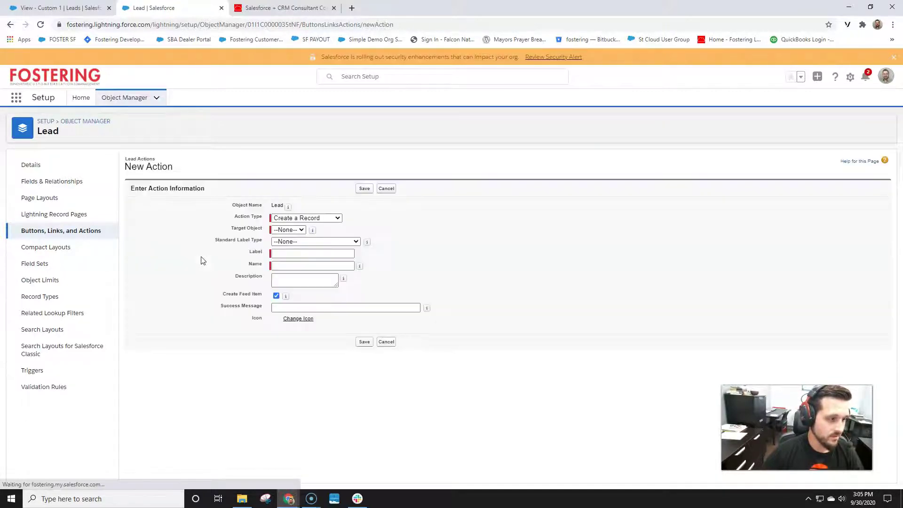
Make the action Update a Record, labelled 'Update Status', with success message 'Congrads all status updated!'.
click(300, 218)
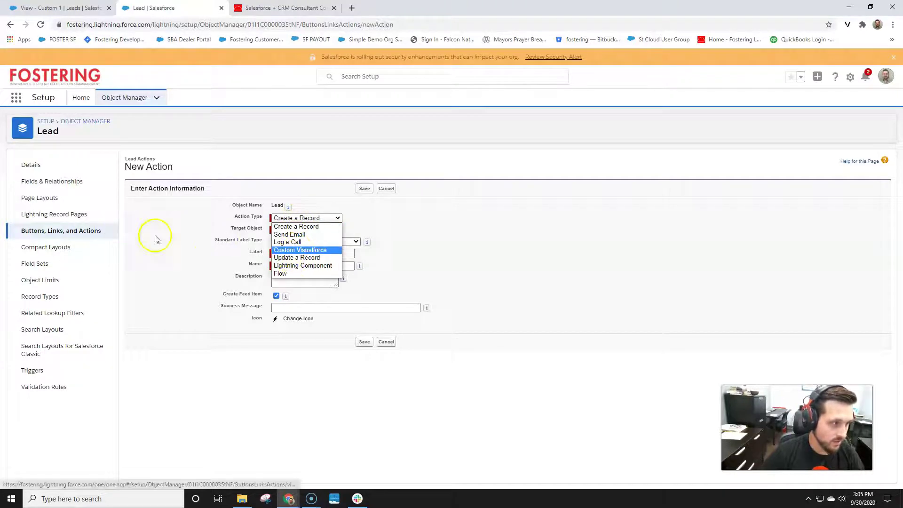
click(305, 258)
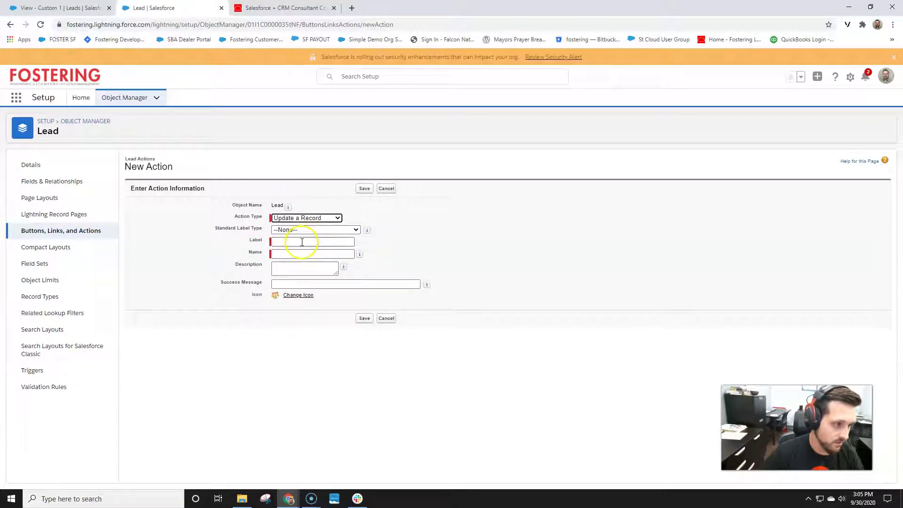
click(302, 242)
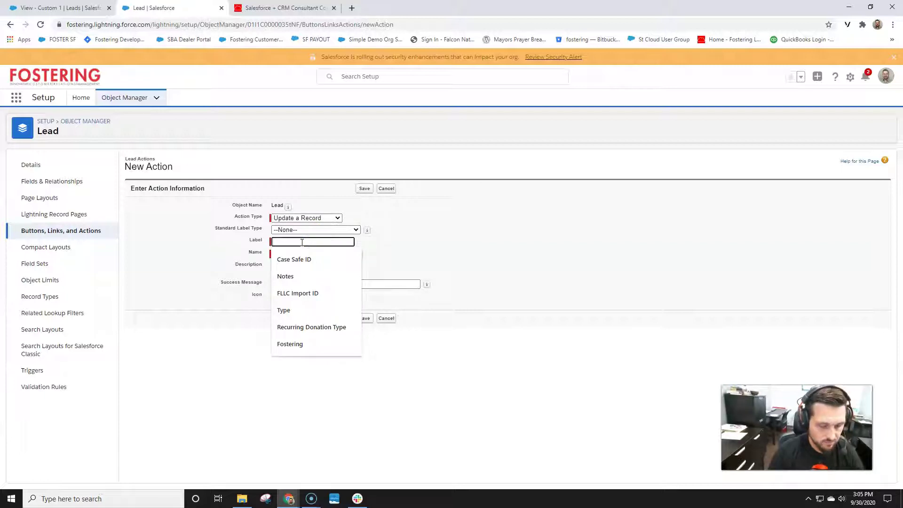
text(Uupdat)
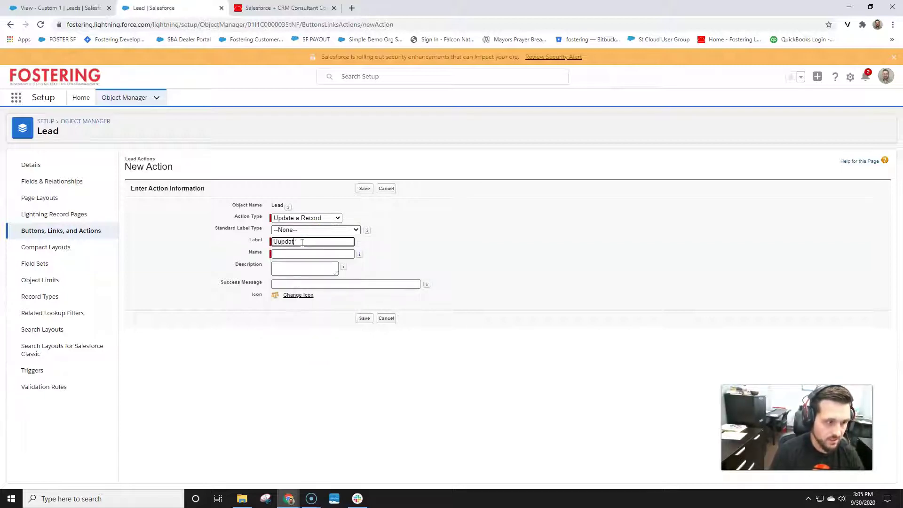
key(BackSpace)
key(BackSpace)
text(pdate)
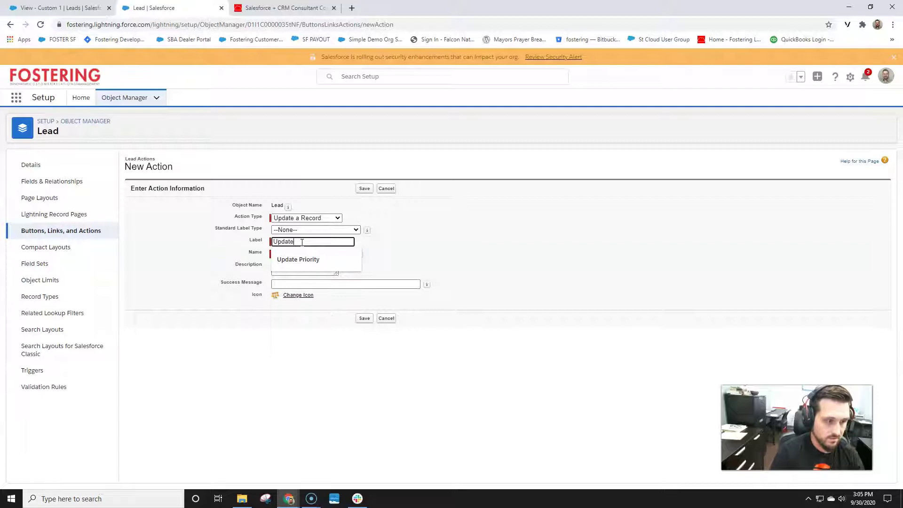
text( Status)
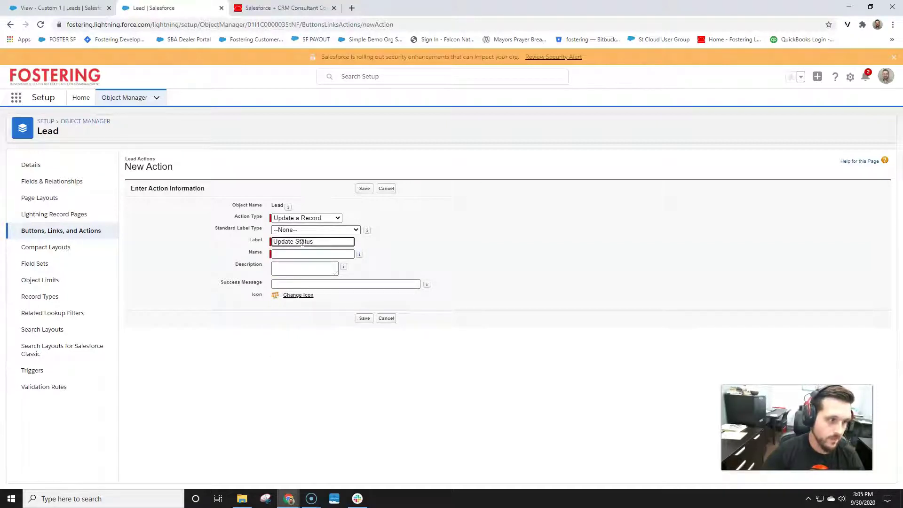
click(312, 255)
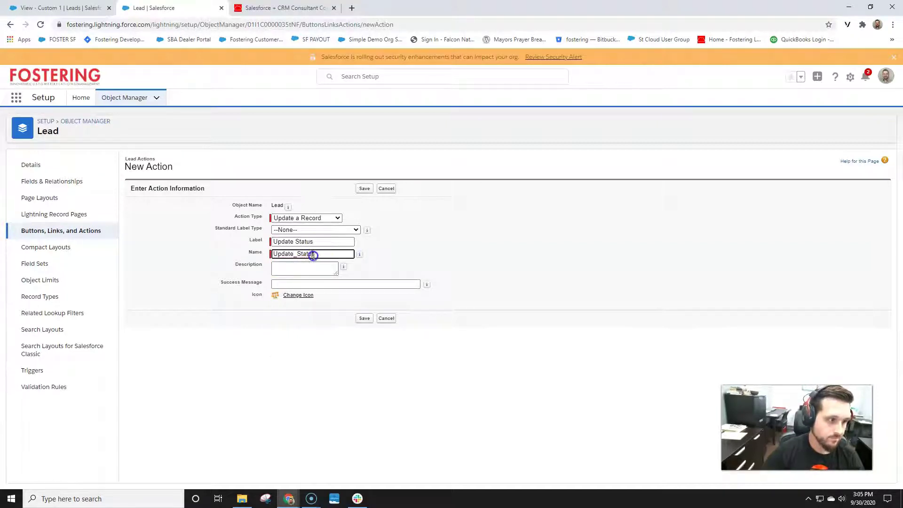
click(290, 285)
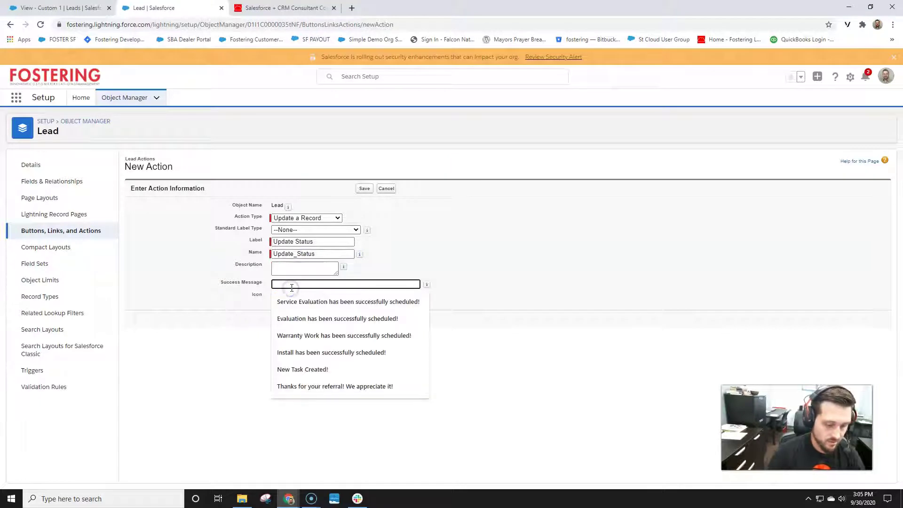
text(Congrads all status updated!)
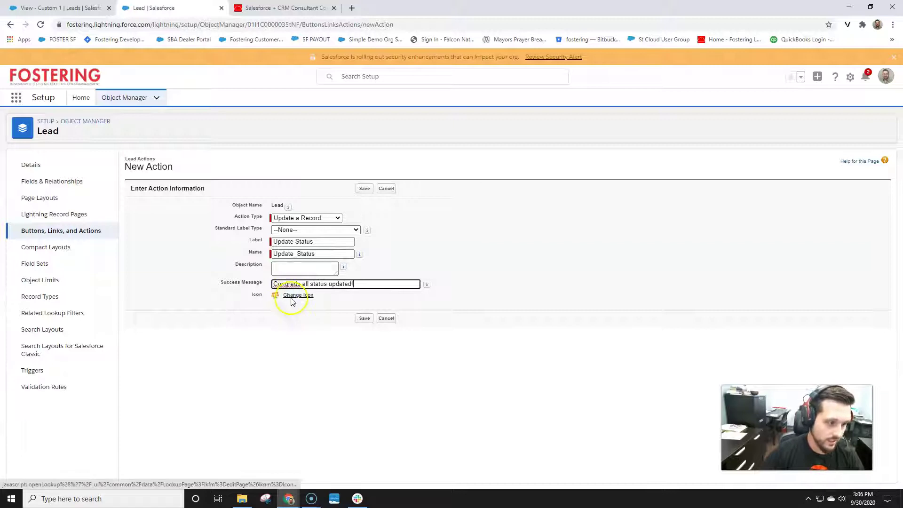
Save the Update Status action and add the Lead Status field to its layout.
click(363, 189)
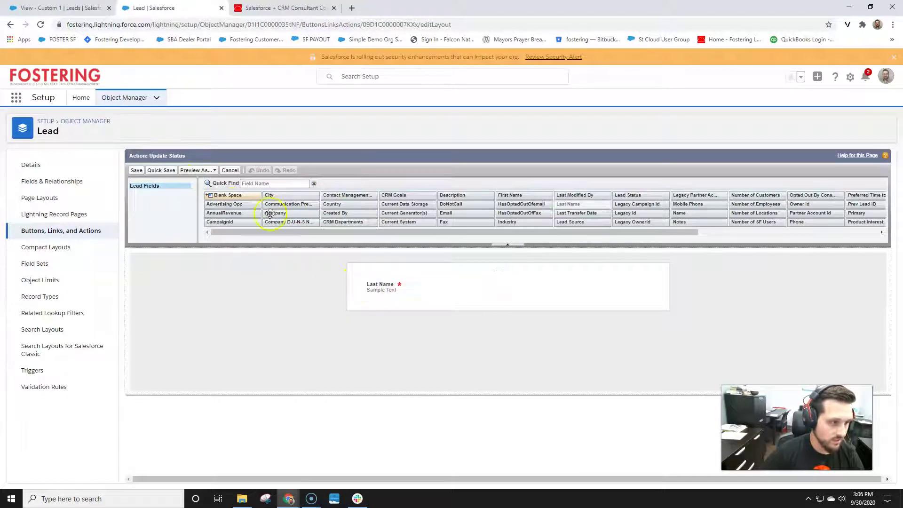
click(254, 184)
text(status)
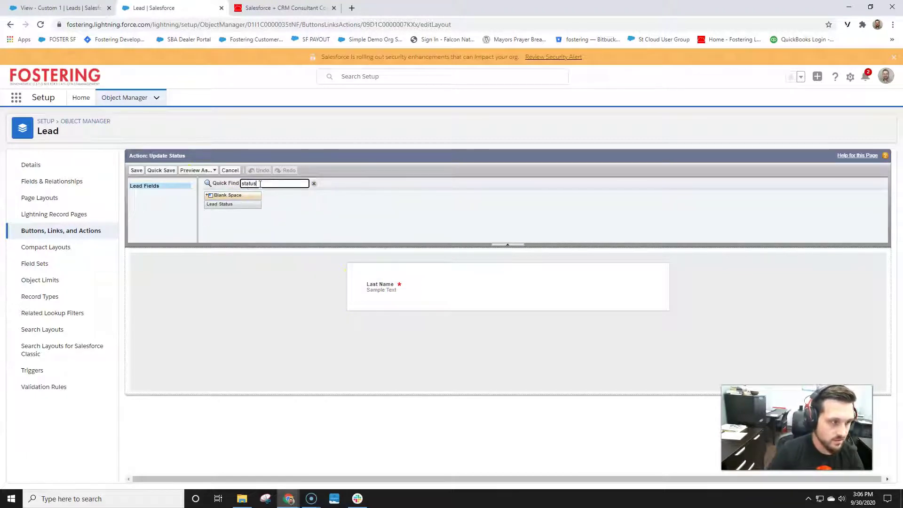
drag(254, 204, 436, 272)
Remove Last Name from the action layout and save, accepting the Last Name warning.
click(495, 292)
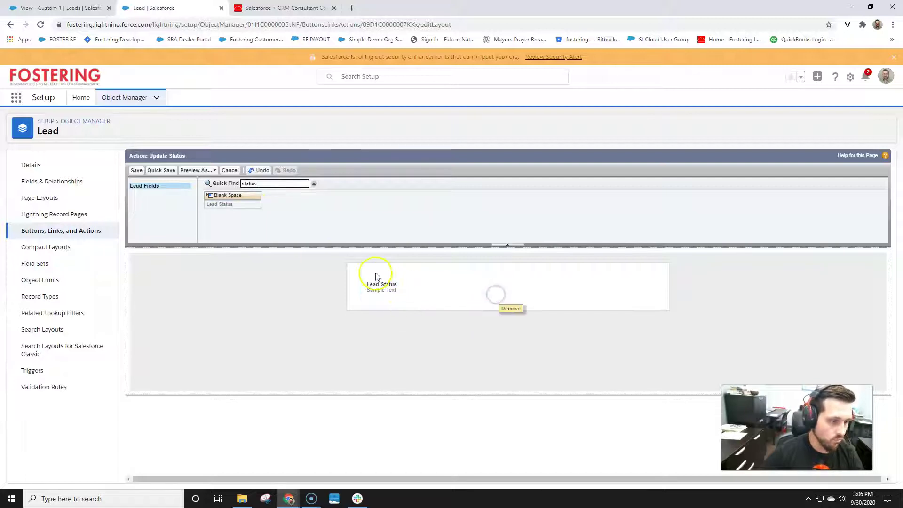
mouse_move(414, 306)
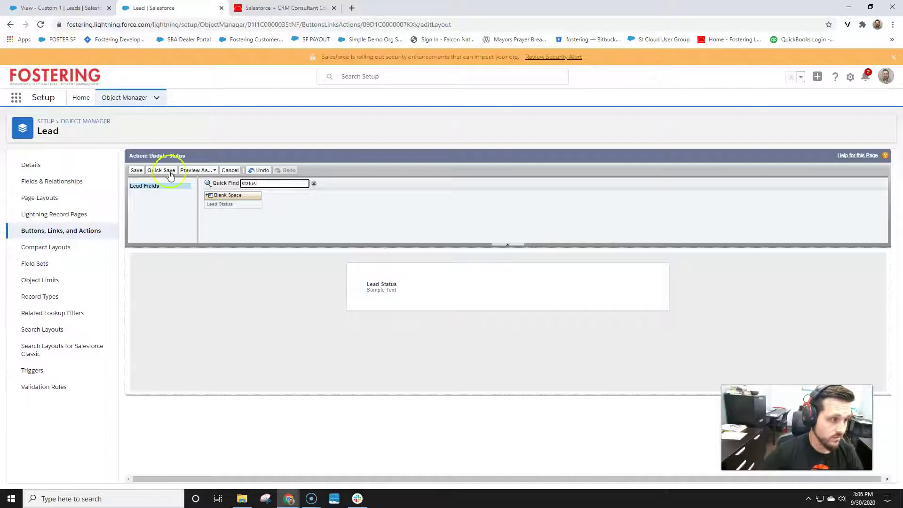
click(137, 171)
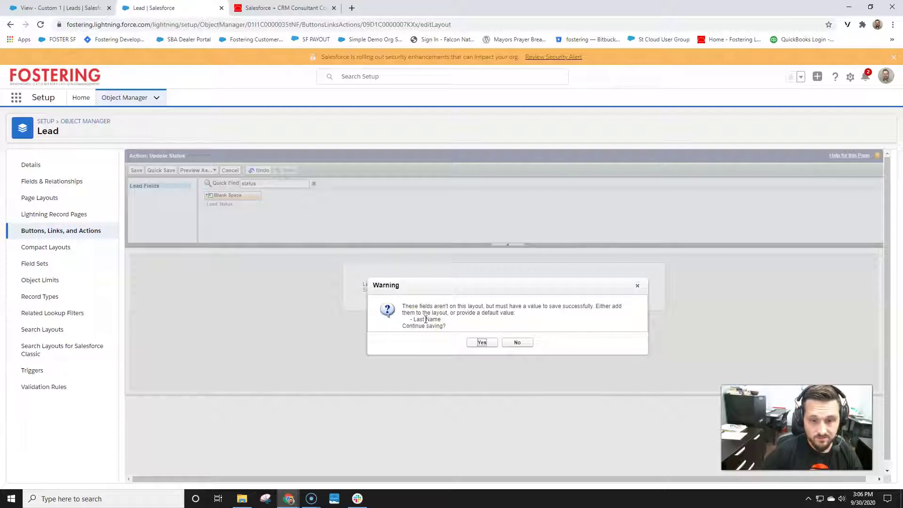
click(481, 343)
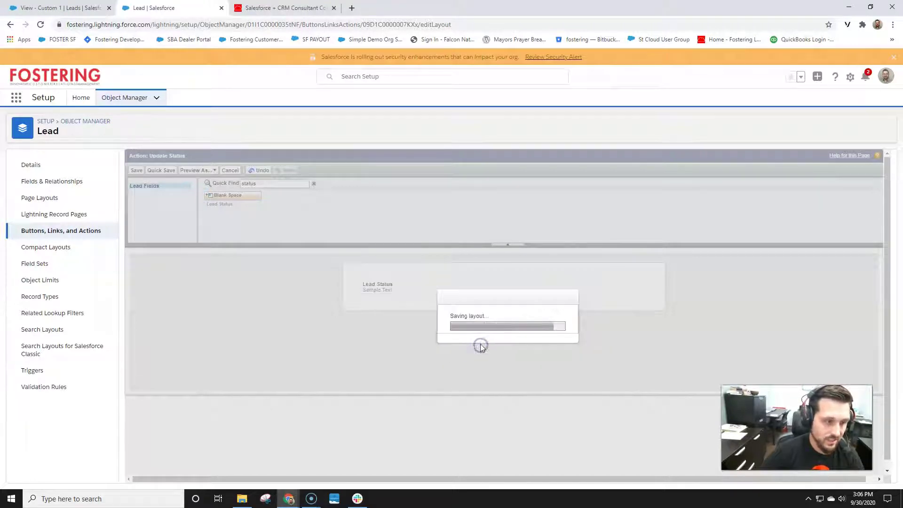
Add a predefined field value for Last Name and begin entering its formula.
click(369, 303)
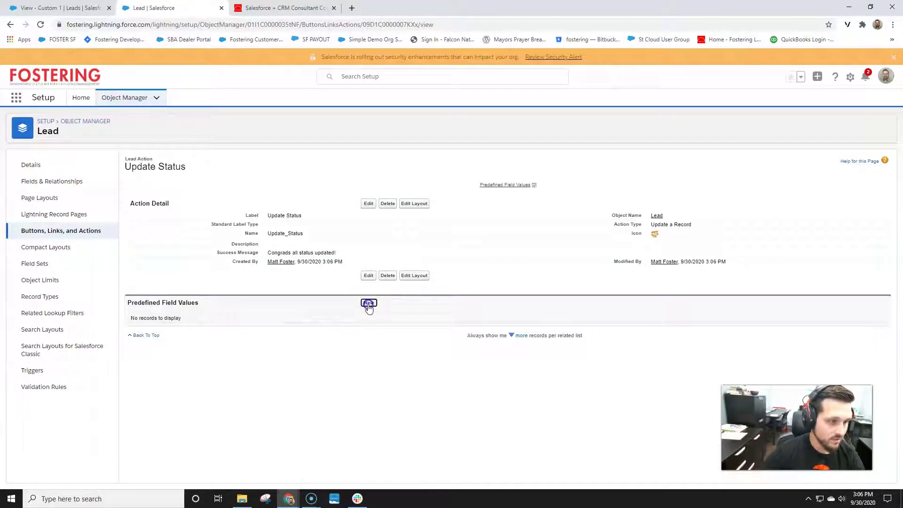
click(298, 223)
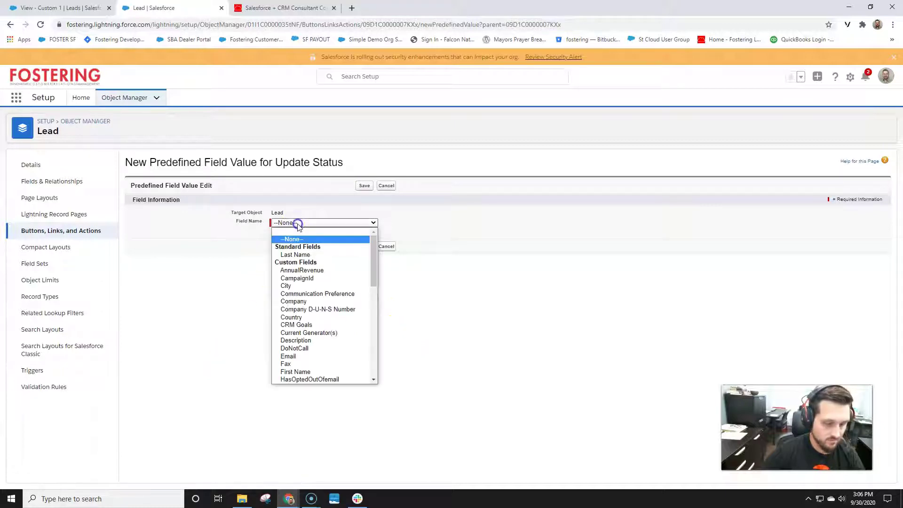
click(300, 254)
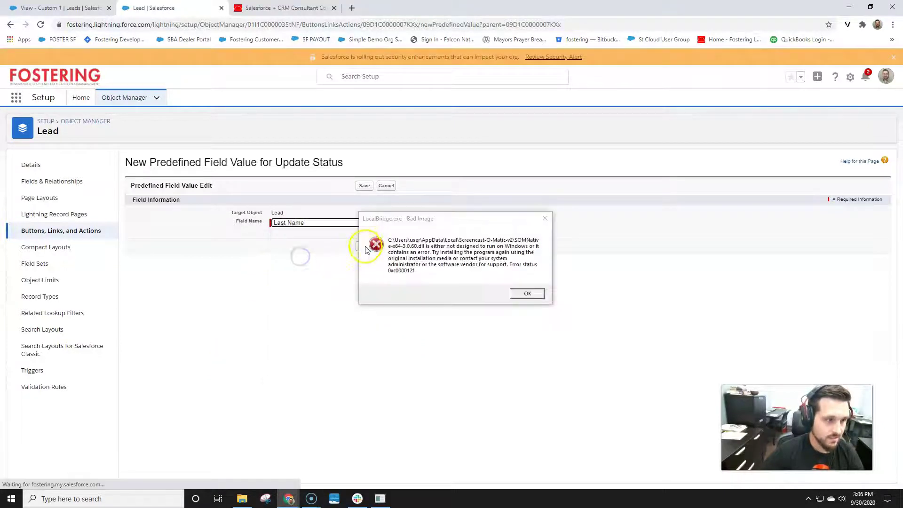
click(525, 293)
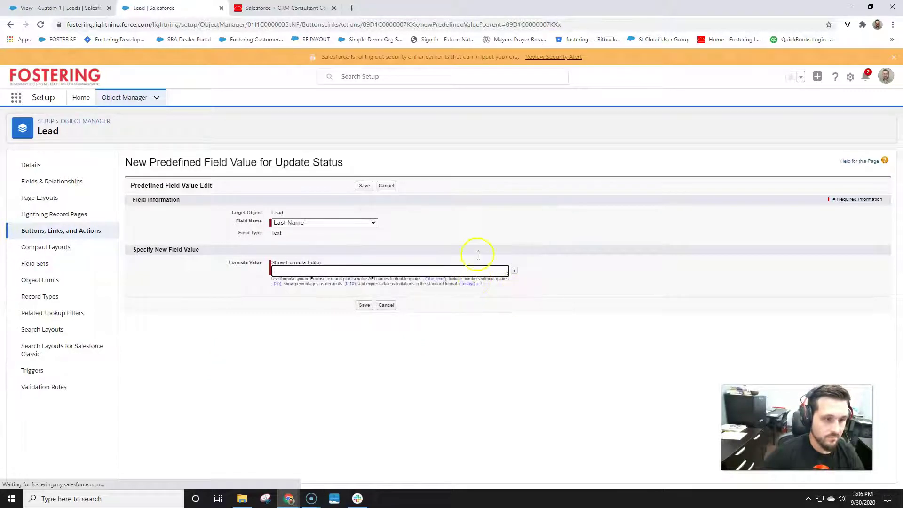
click(304, 273)
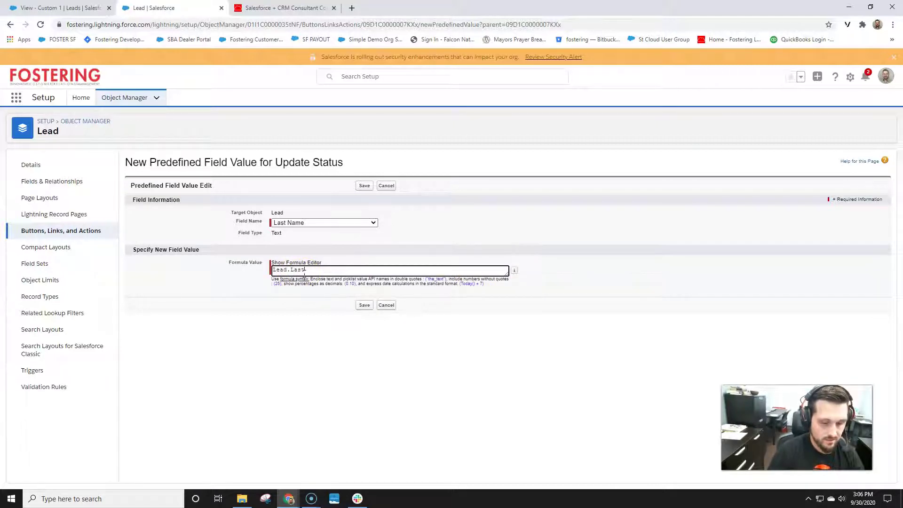
text(Lead.Last_NAme)
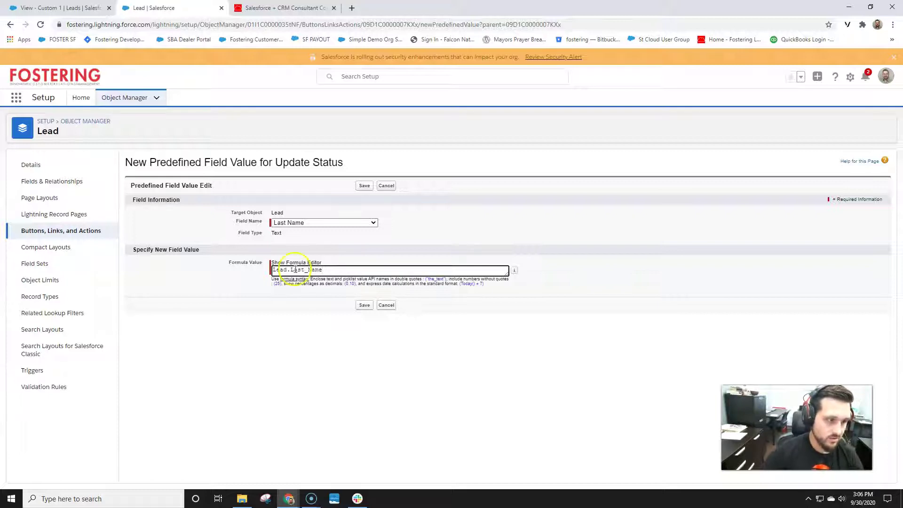
Insert Lead > Last Name so the formula reads Lead__c.Name, remove leftover text, and save.
click(296, 262)
click(289, 273)
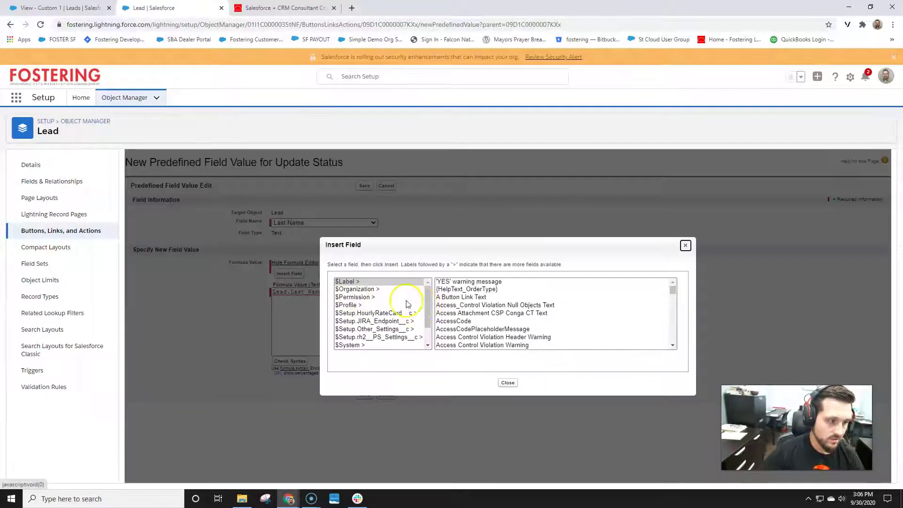
scroll(392, 320, down, 1)
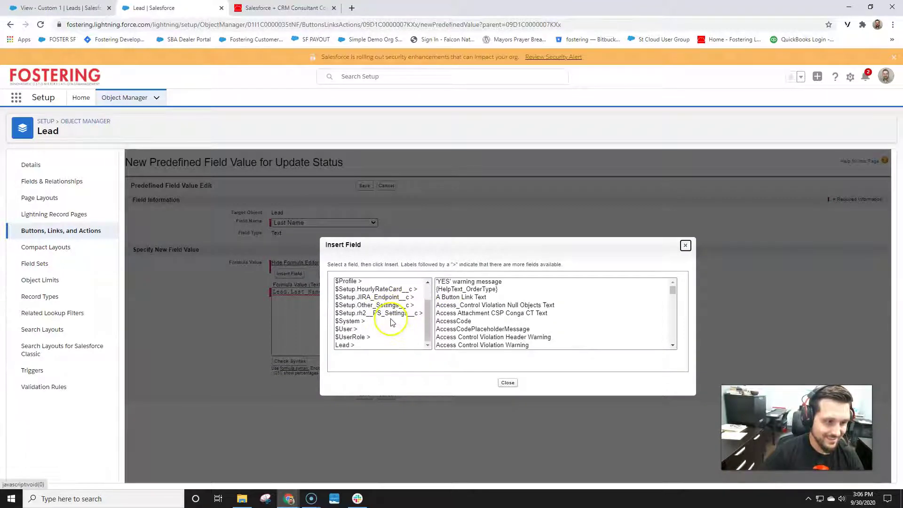
click(359, 345)
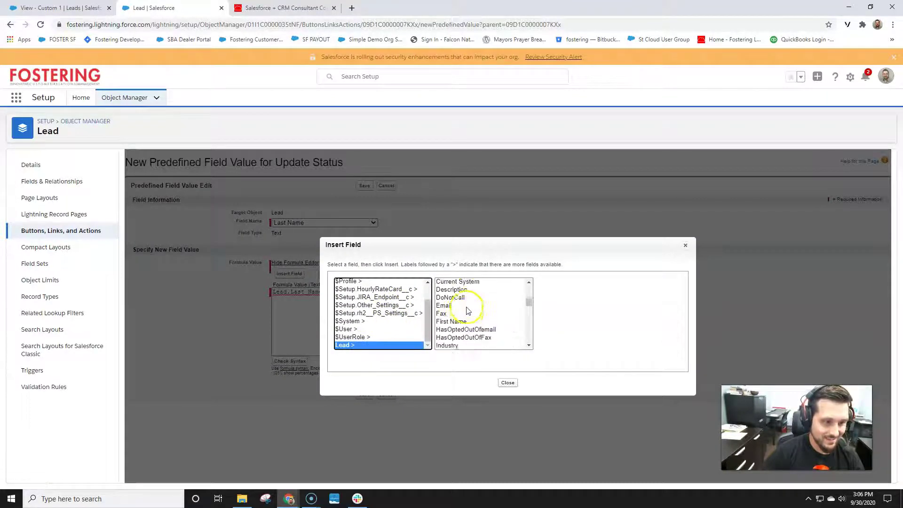
scroll(468, 311, down, 1)
scroll(467, 309, down, 2)
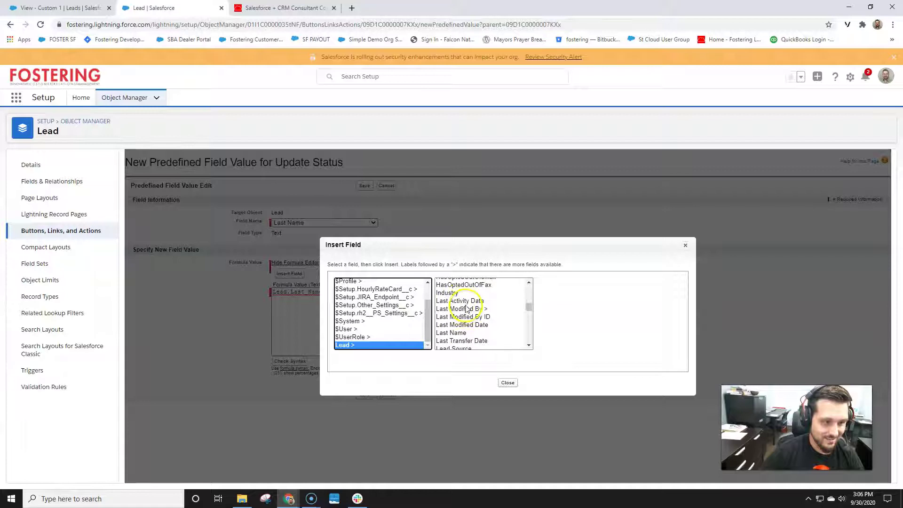
click(456, 333)
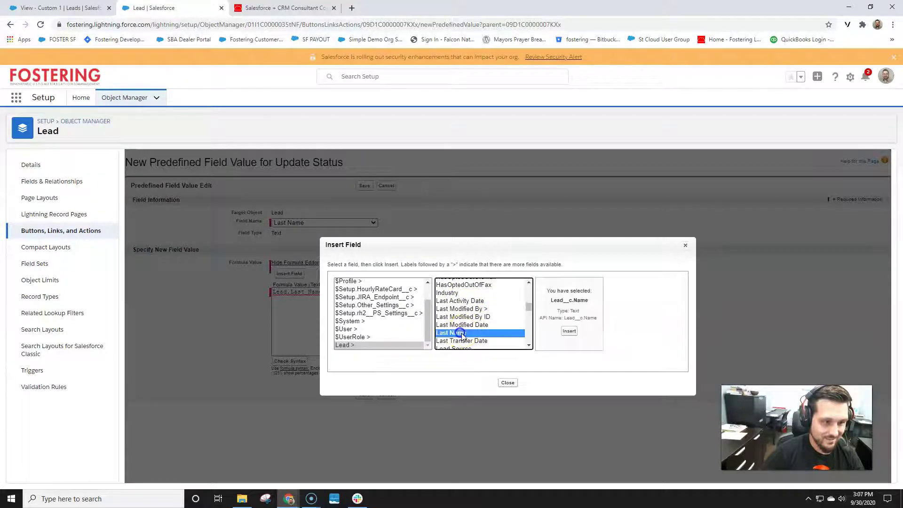
click(569, 332)
drag(325, 293, 233, 295)
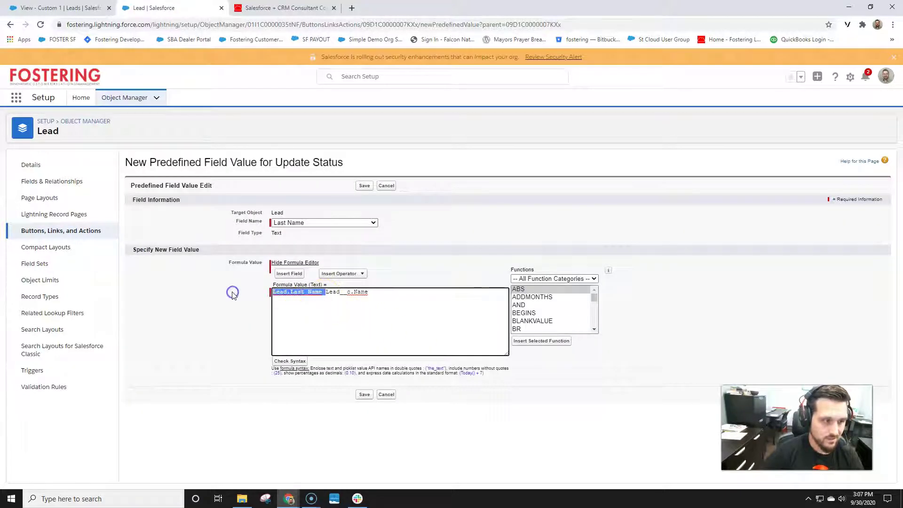
key(BackSpace)
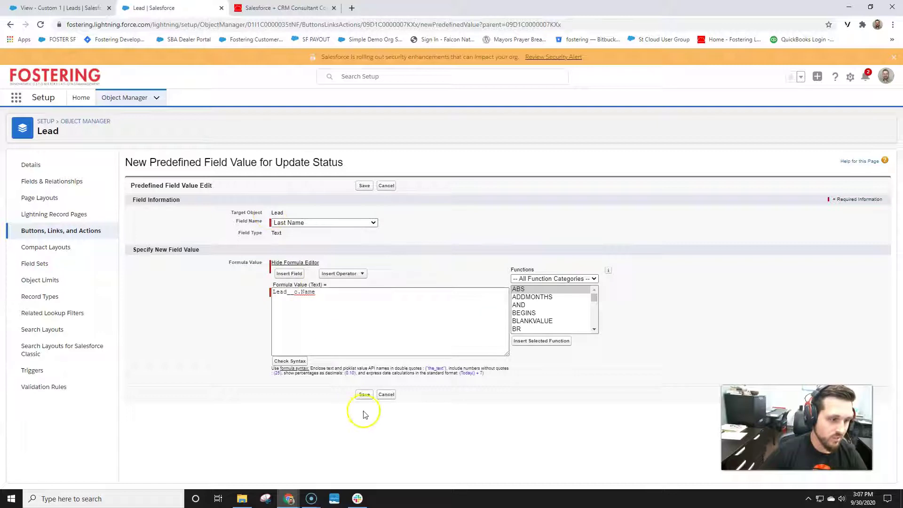
click(364, 394)
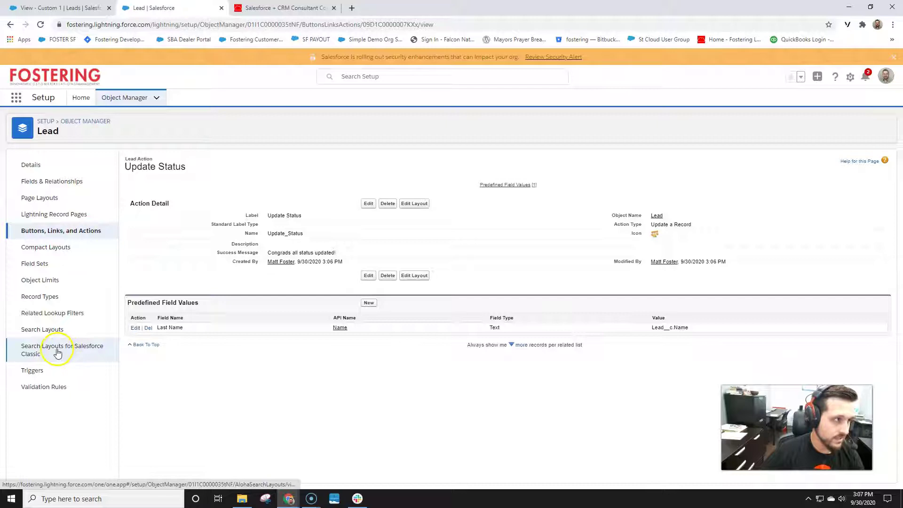
Add Update Status to the Lead List View layout's selected quick actions, save, and reload the Leads list.
click(55, 8)
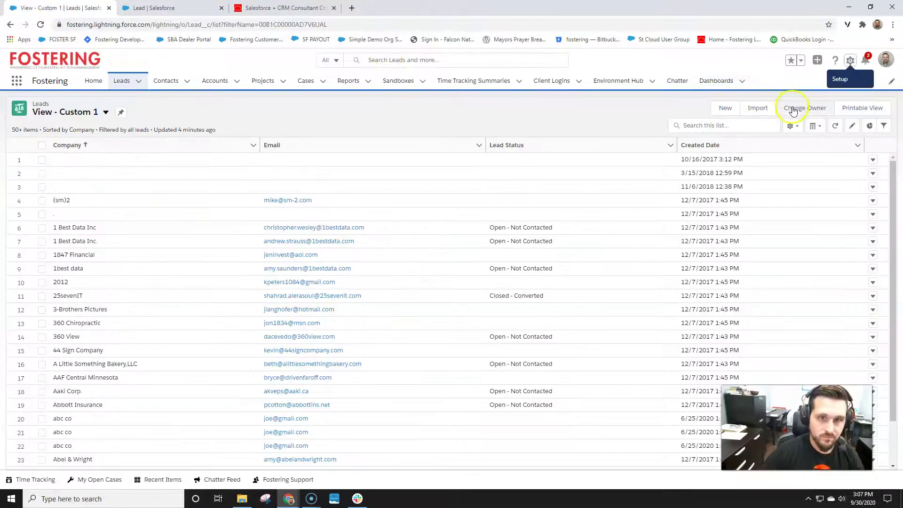
click(172, 9)
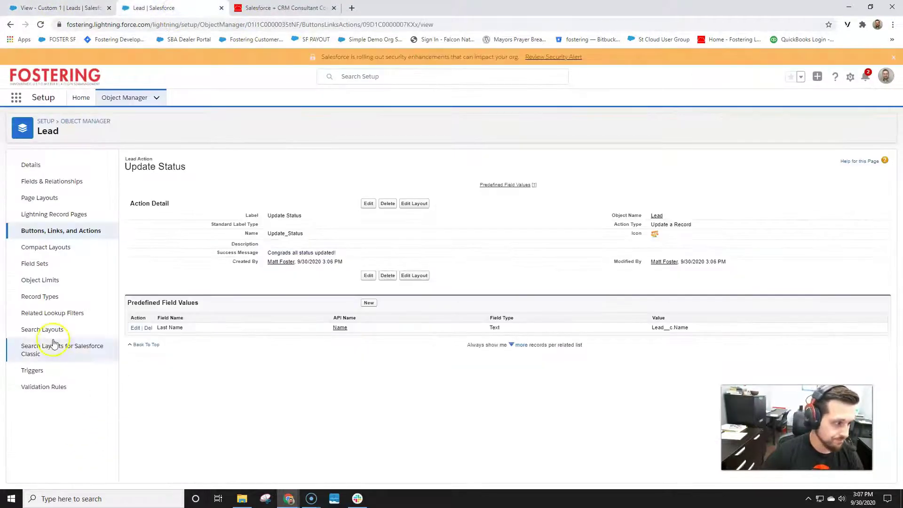
click(31, 348)
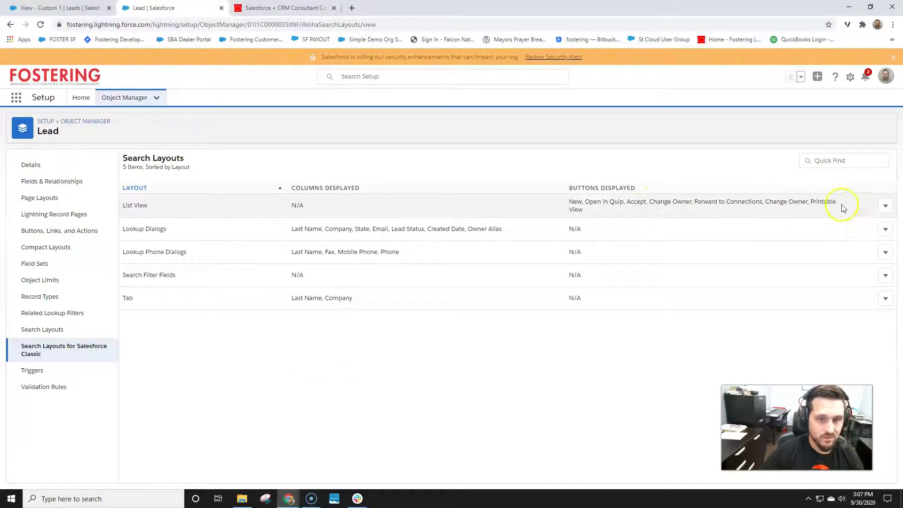
click(885, 206)
click(861, 224)
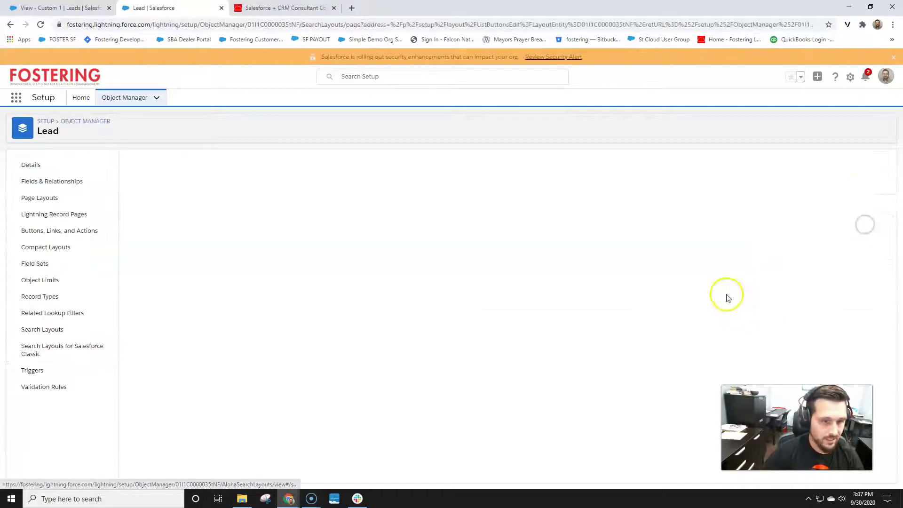
click(159, 369)
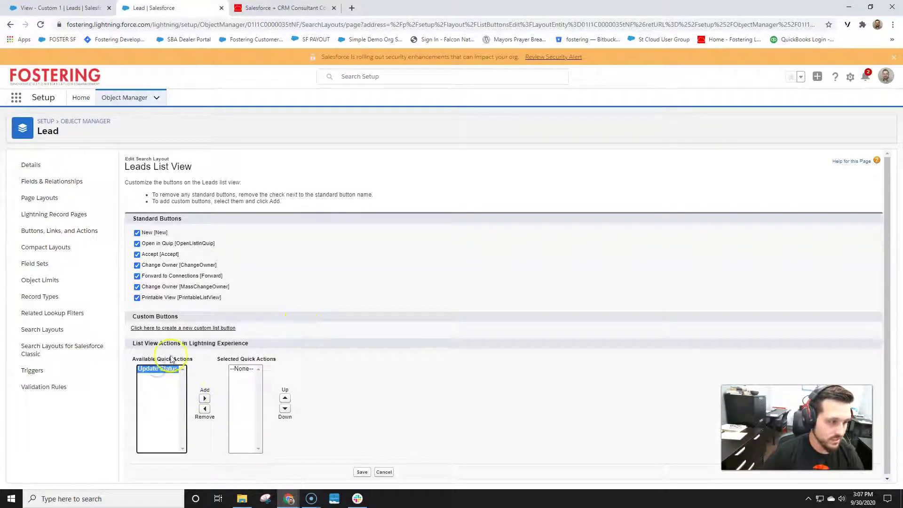
click(205, 398)
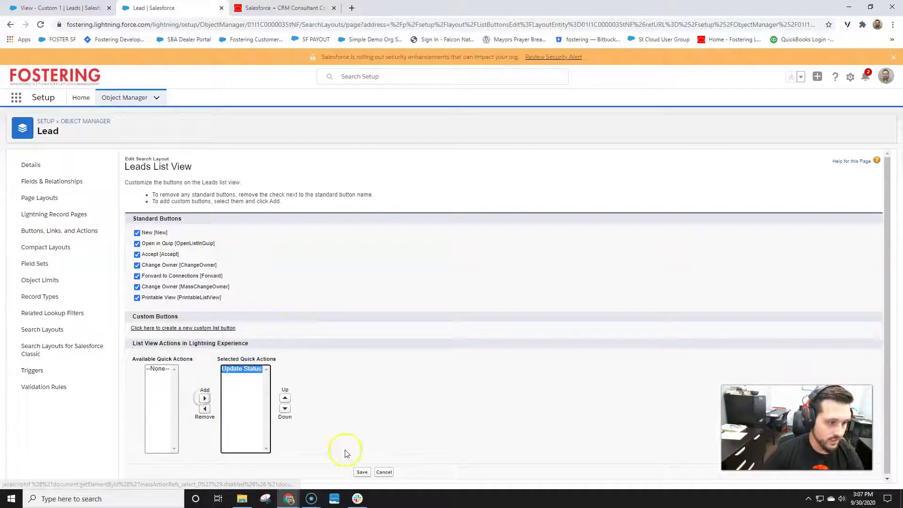
click(362, 472)
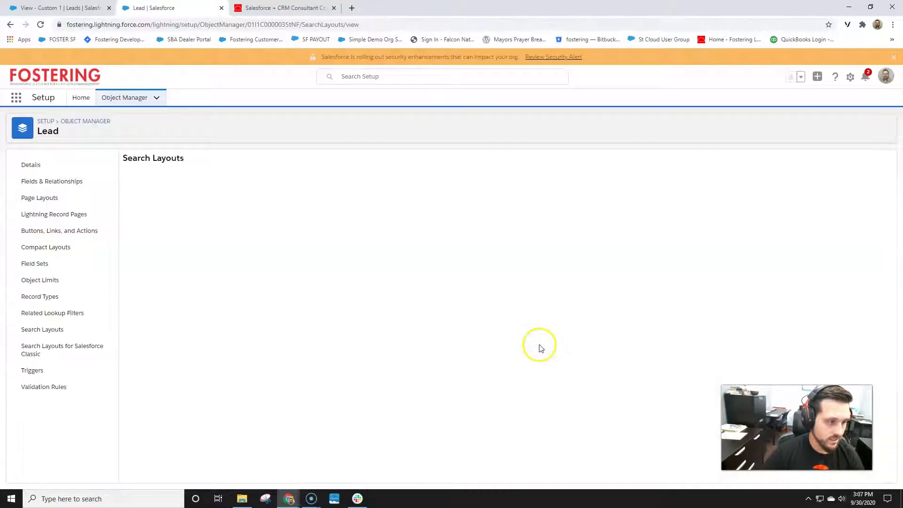
click(43, 7)
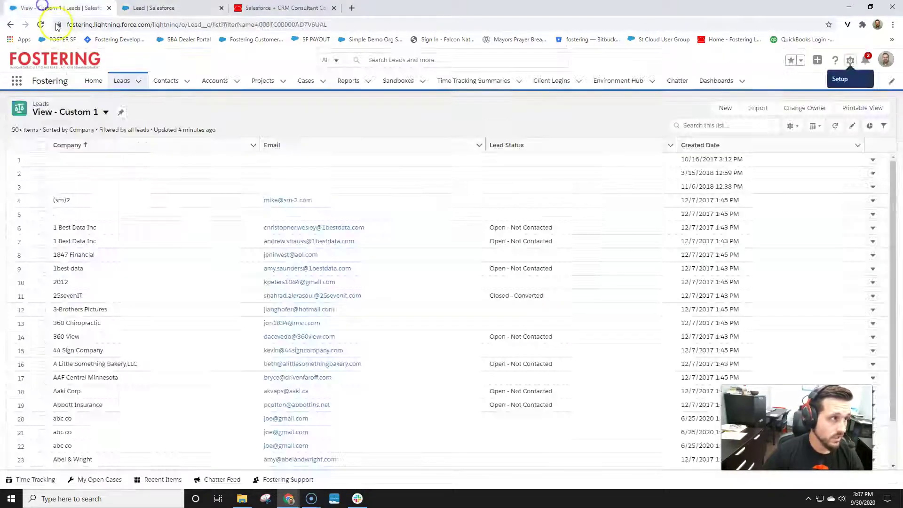
click(40, 25)
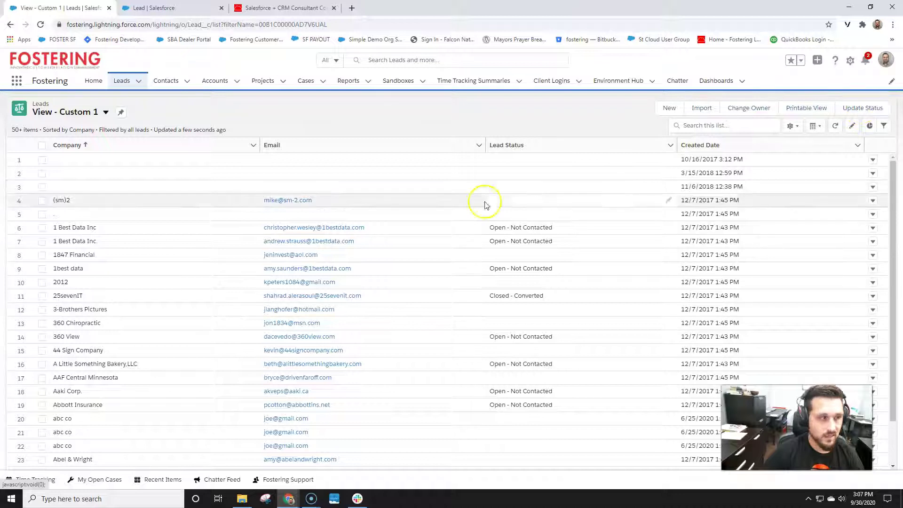
Select the first five leads in the Leads list.
click(42, 146)
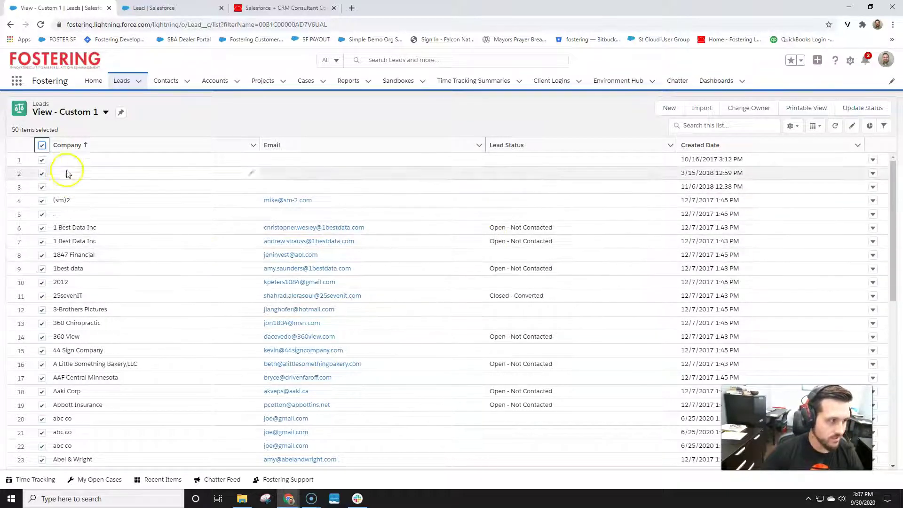
click(42, 145)
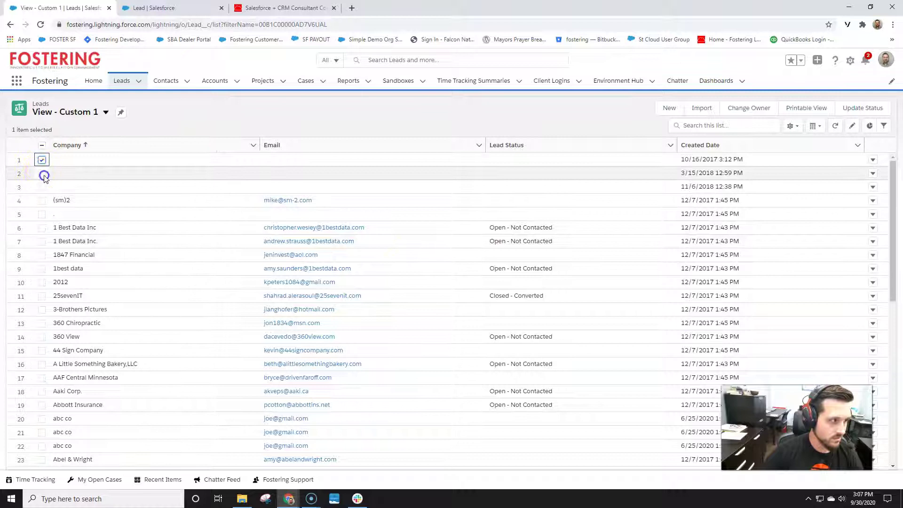
click(44, 175)
click(42, 187)
click(42, 201)
click(42, 216)
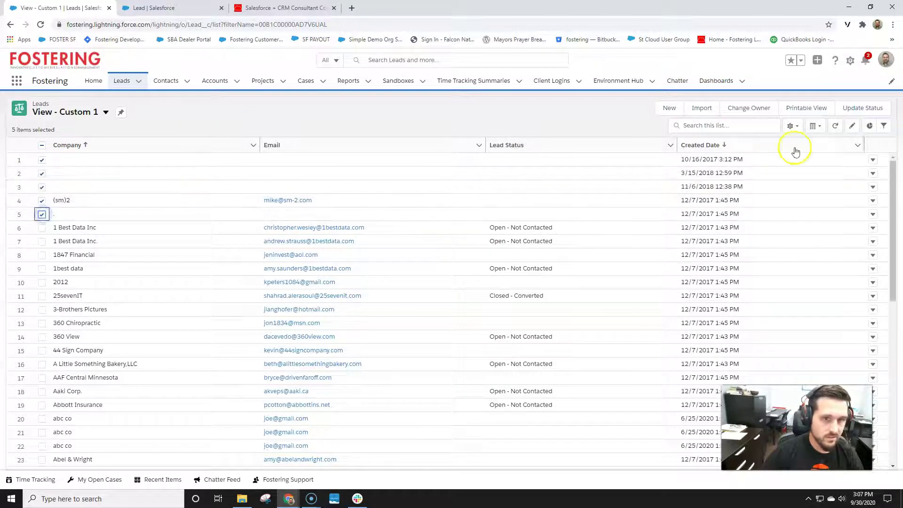
Mass-update the selected leads' Lead Status to Working - Contacted and confirm.
click(862, 109)
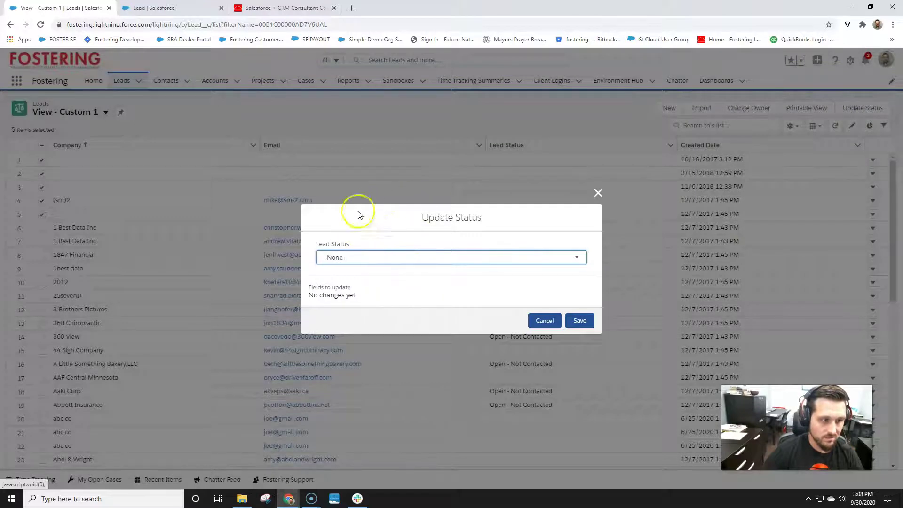
click(374, 257)
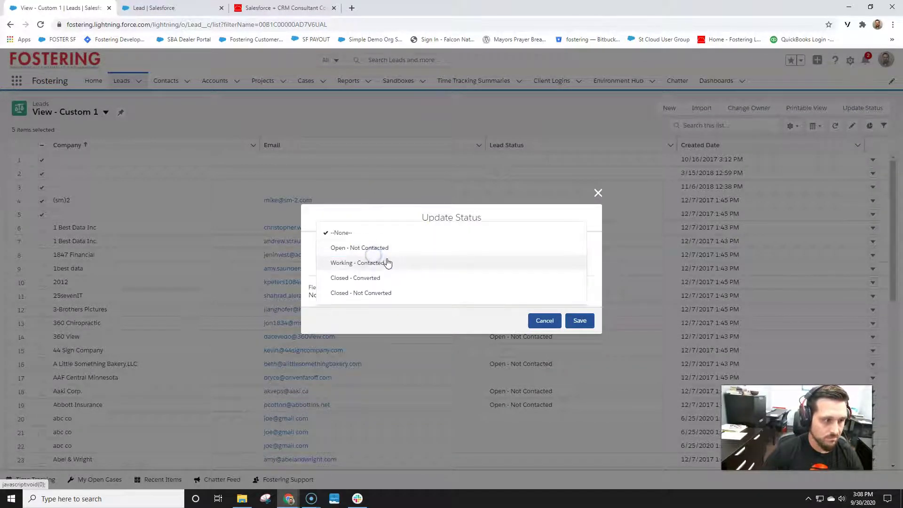
click(370, 281)
click(421, 258)
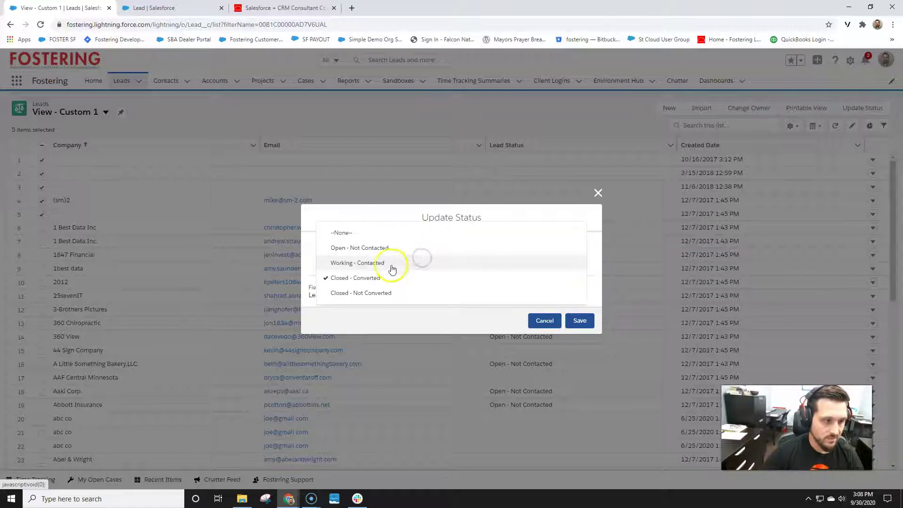
click(377, 264)
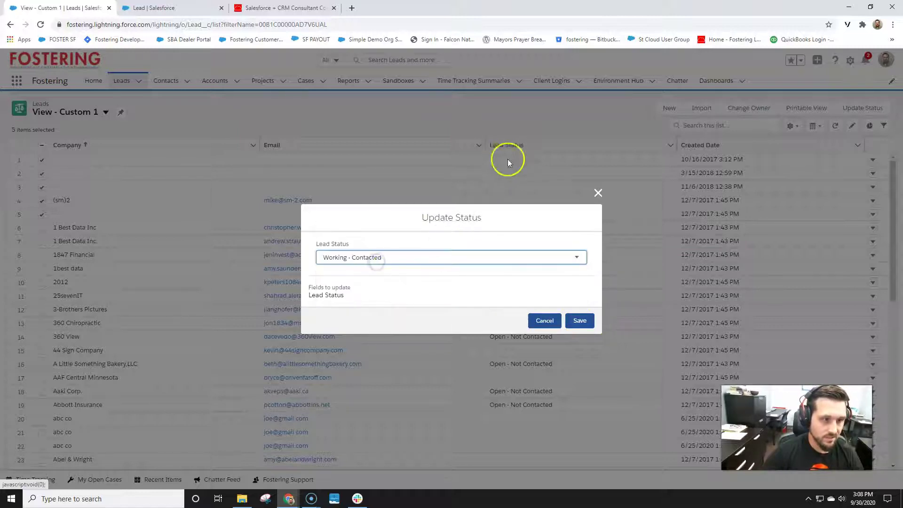
click(580, 320)
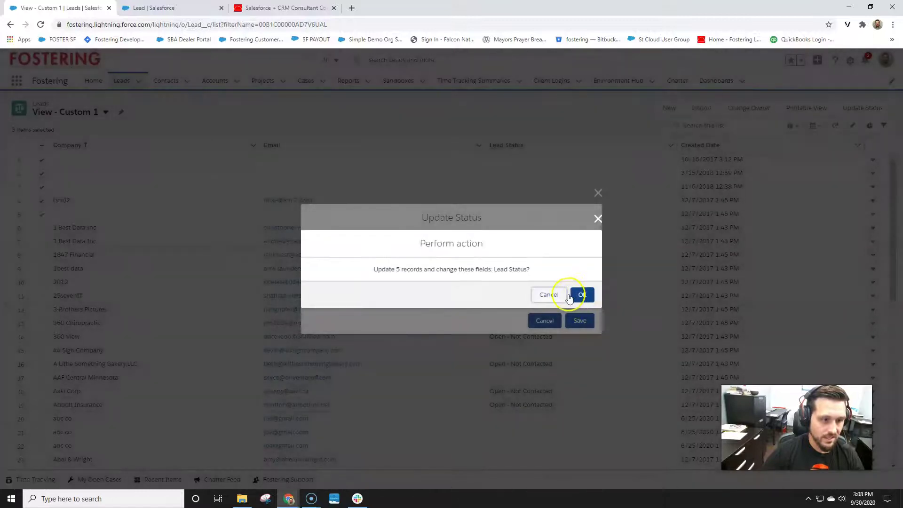
click(583, 295)
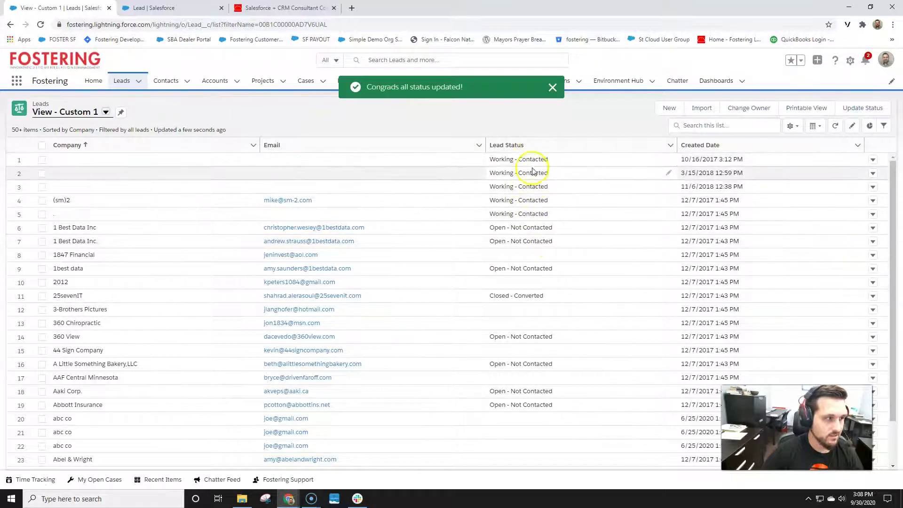
Set Lead Status to Working - Contacted on all 50 leads via Update Status, then scroll to verify.
click(42, 145)
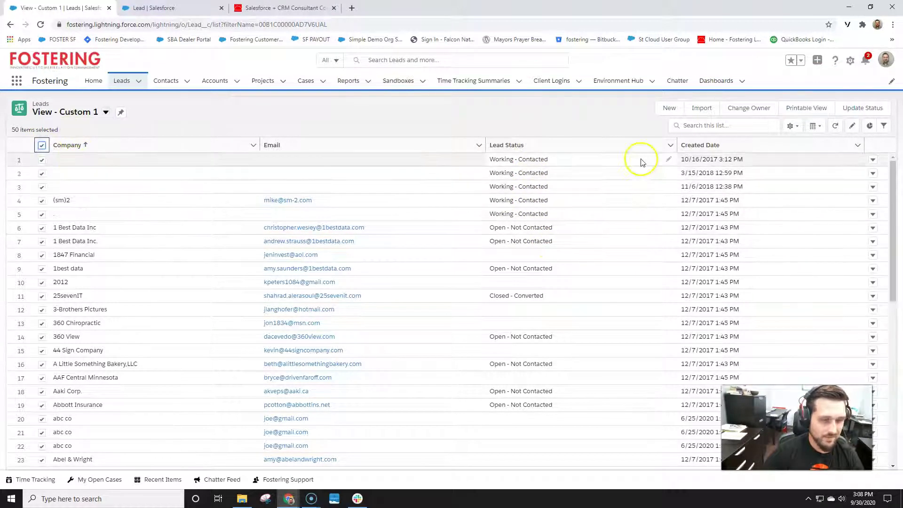
click(863, 109)
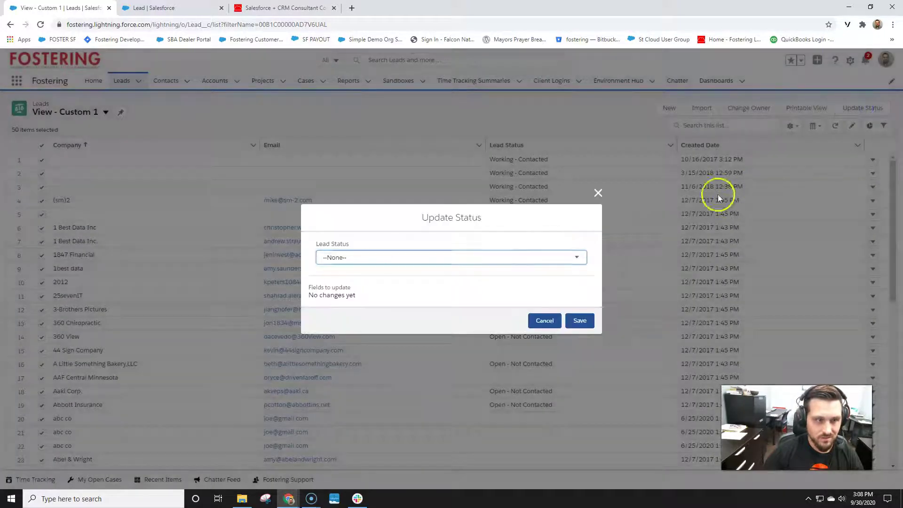
click(426, 260)
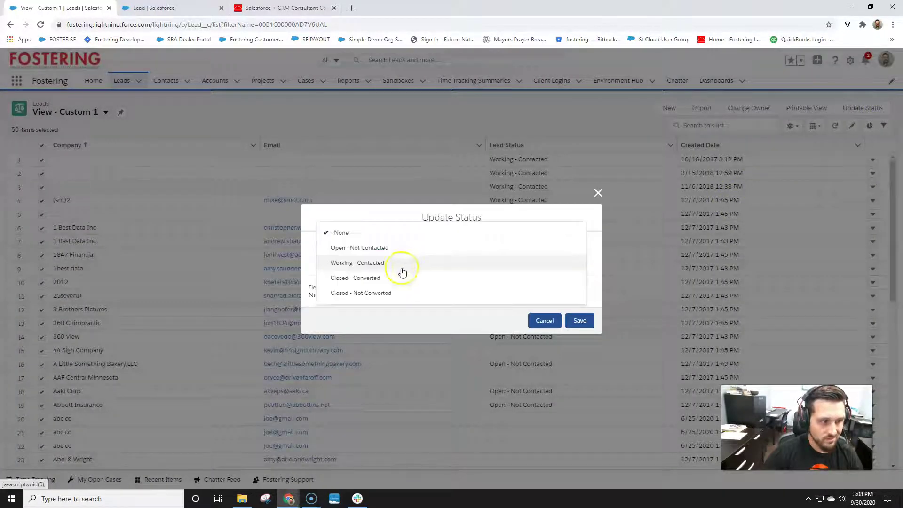
click(389, 263)
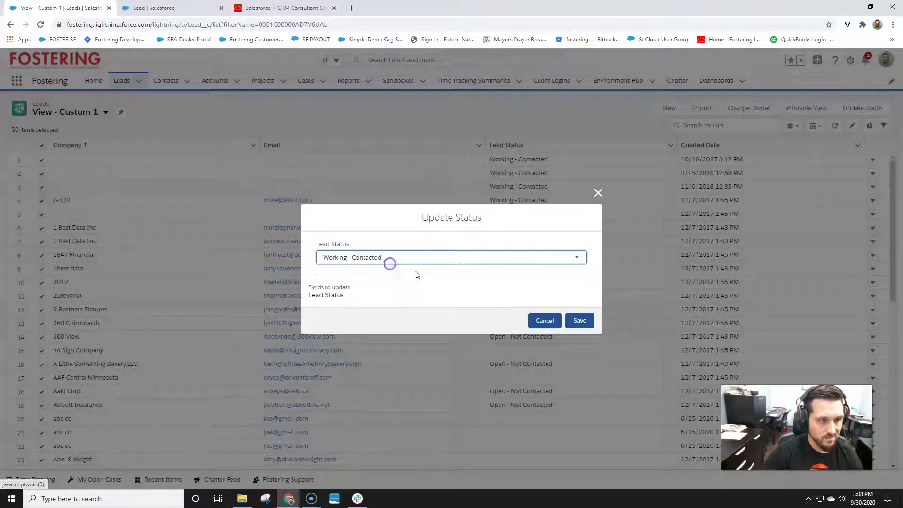
click(579, 323)
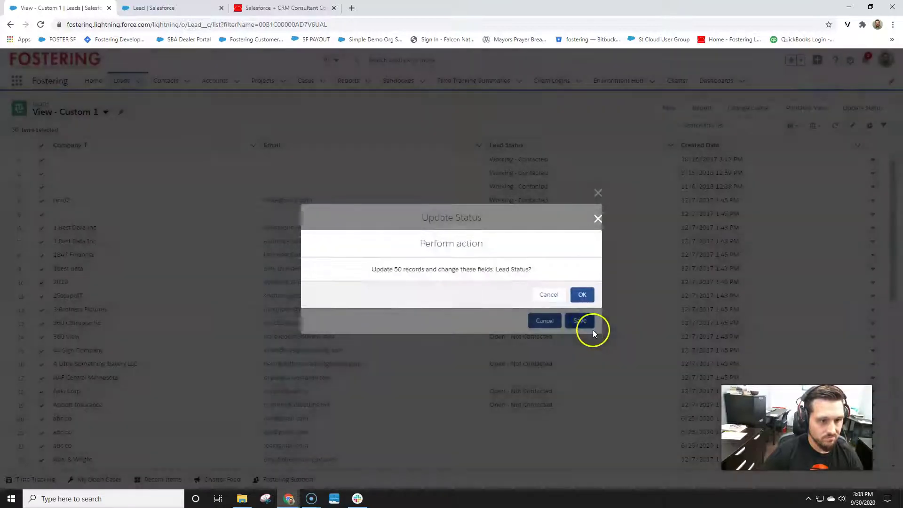
click(581, 295)
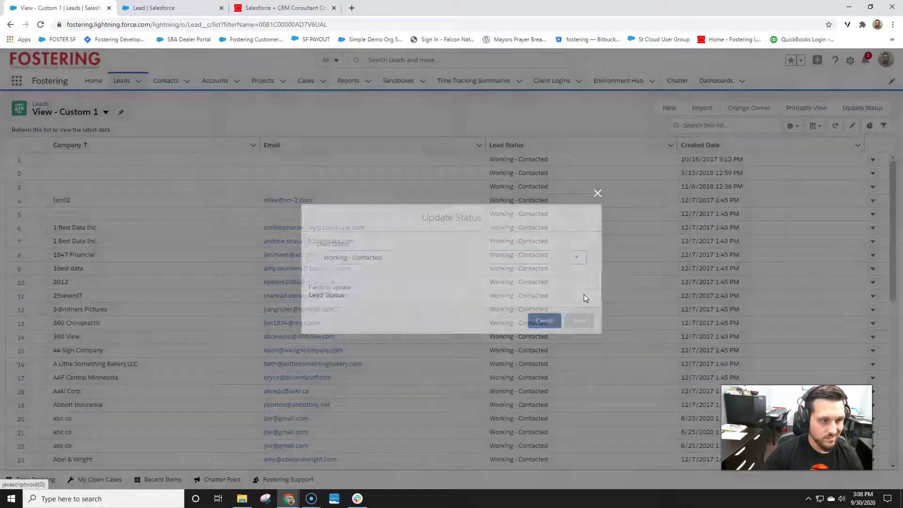
scroll(501, 304, down, 1)
scroll(502, 304, down, 1)
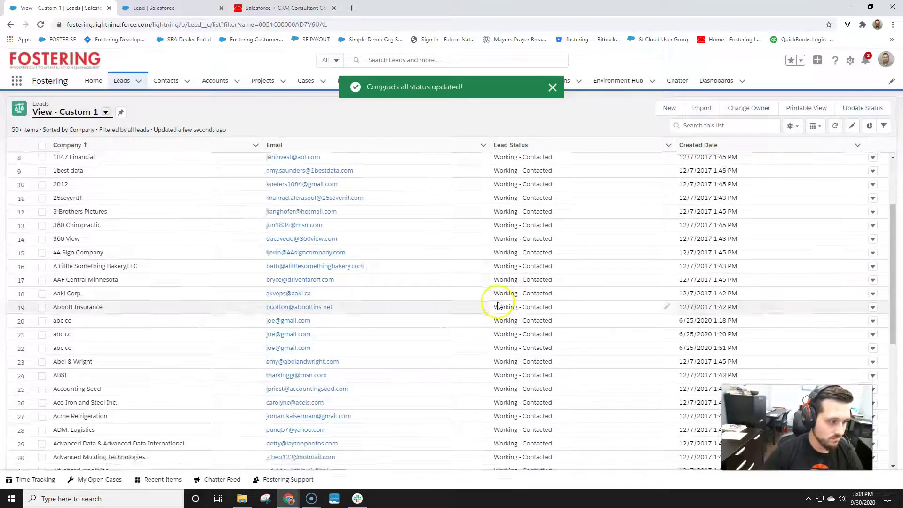
scroll(499, 304, up, 3)
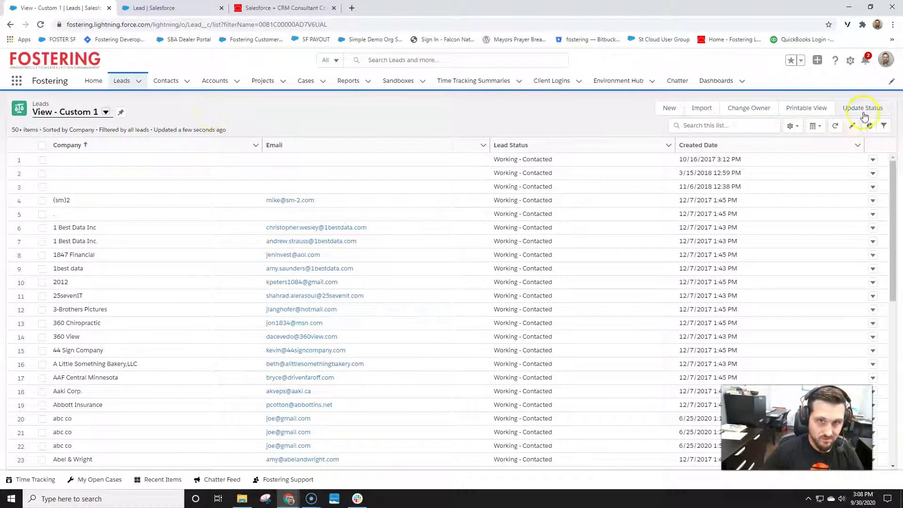
Start a new Update a Record action on the Lead object, then cancel it without saving.
click(165, 10)
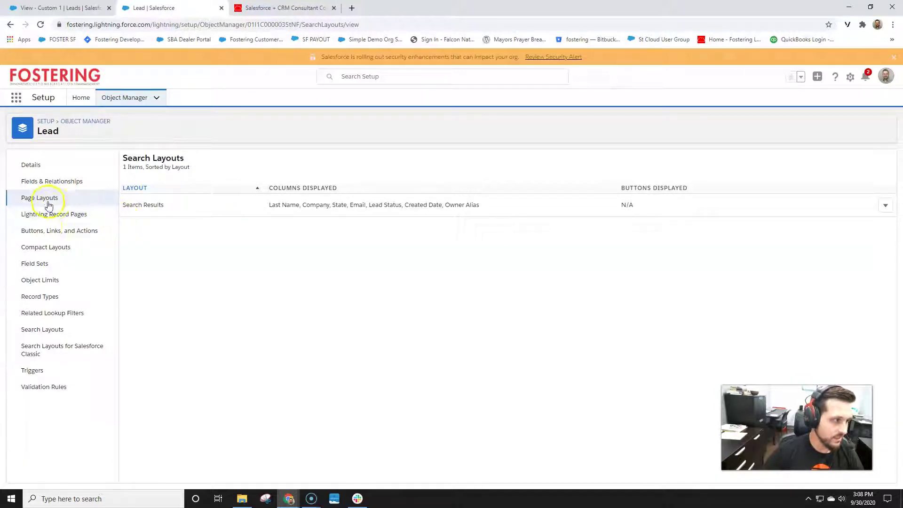
click(46, 233)
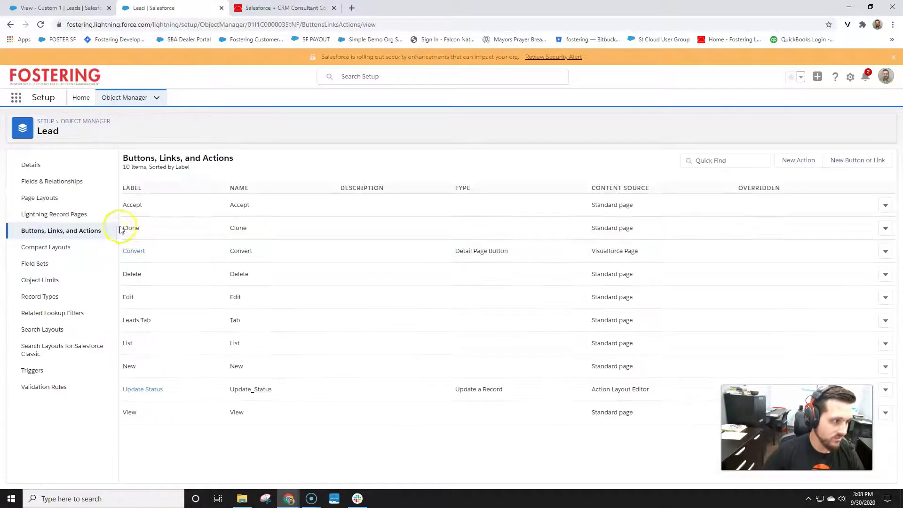
click(800, 161)
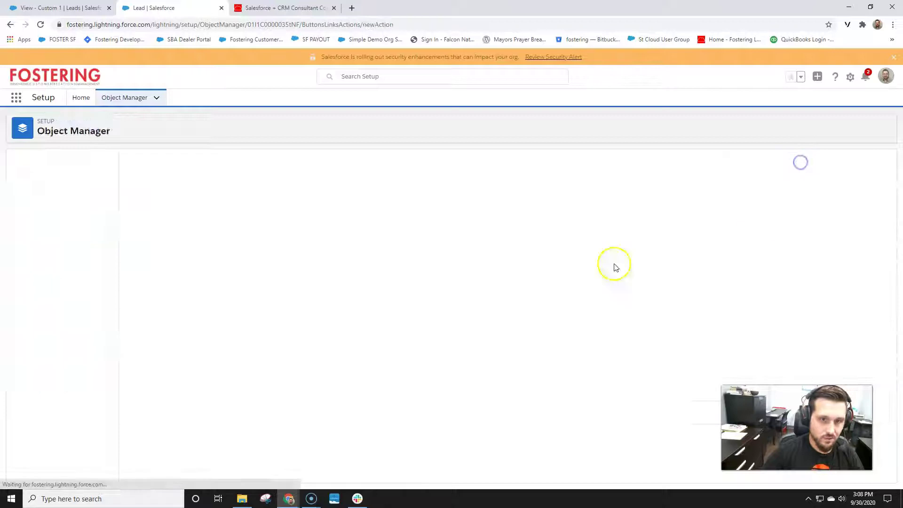
click(328, 218)
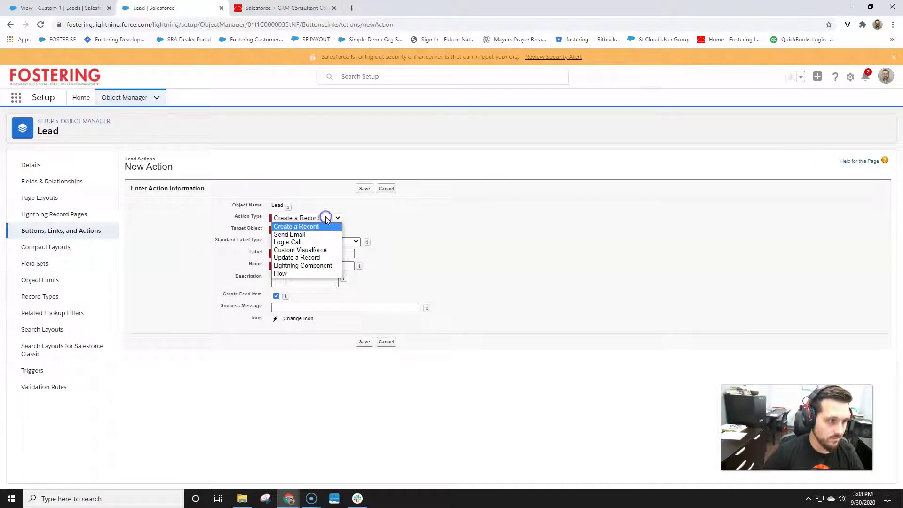
click(301, 257)
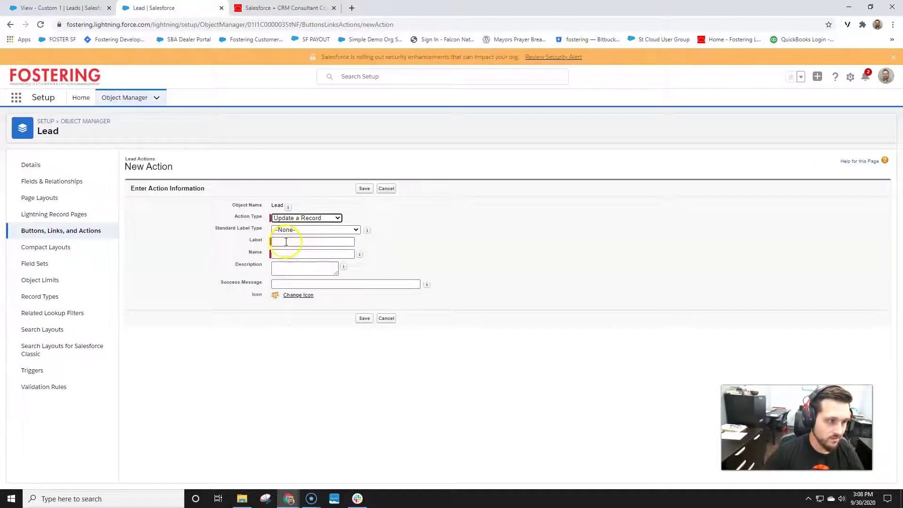
click(288, 242)
click(431, 243)
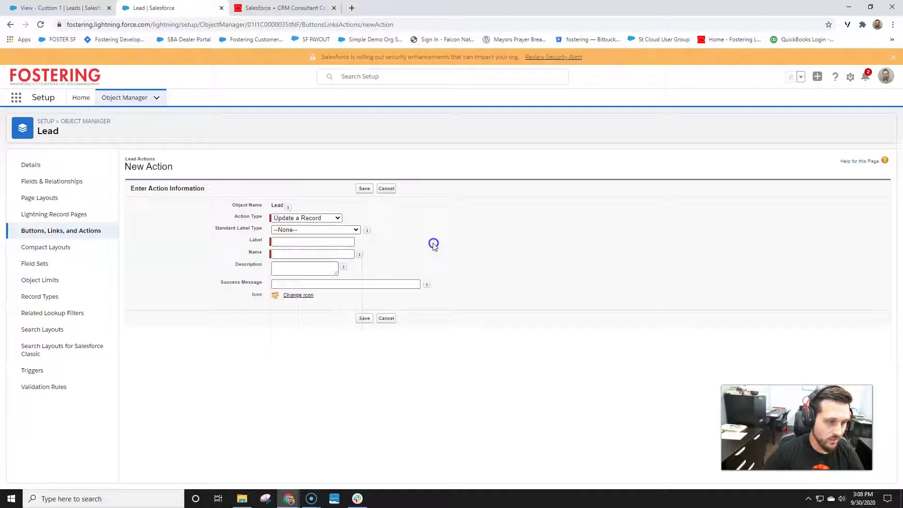
click(385, 318)
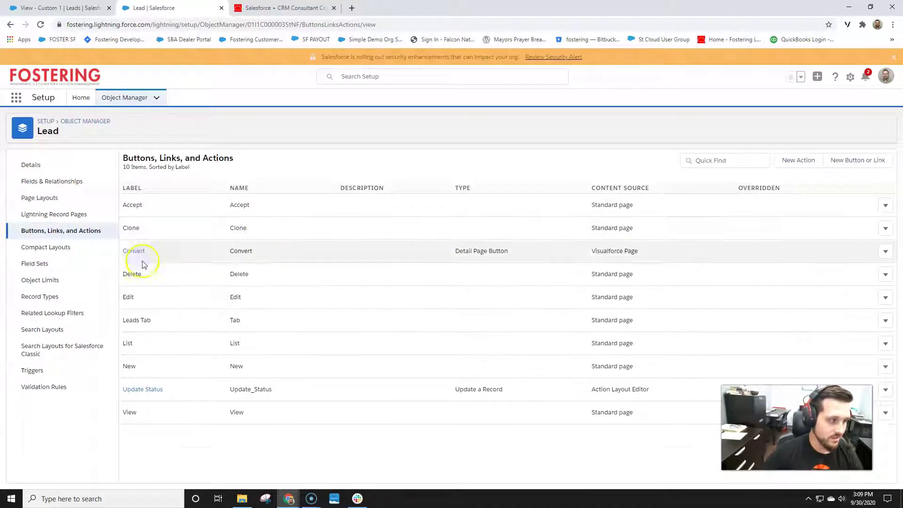
Add City and CRM Goals to the Update Status layout, save, and reload the Leads list.
click(150, 390)
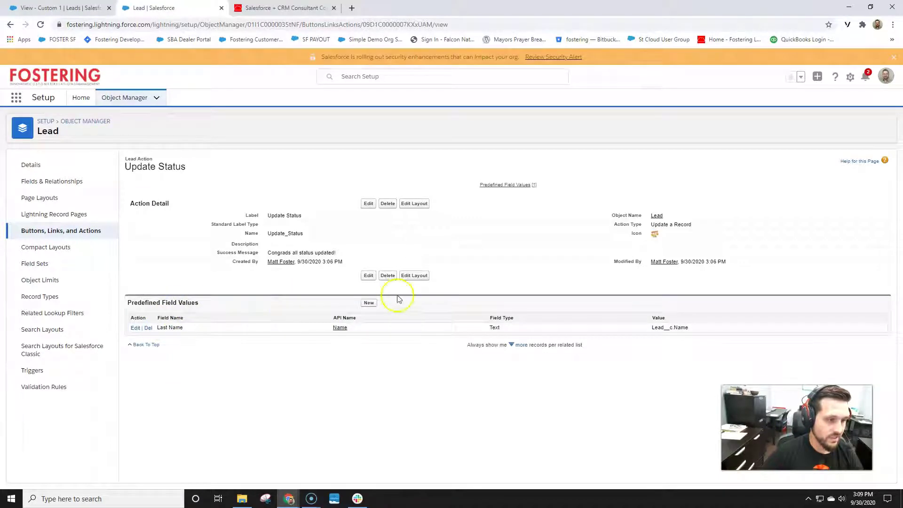
click(409, 279)
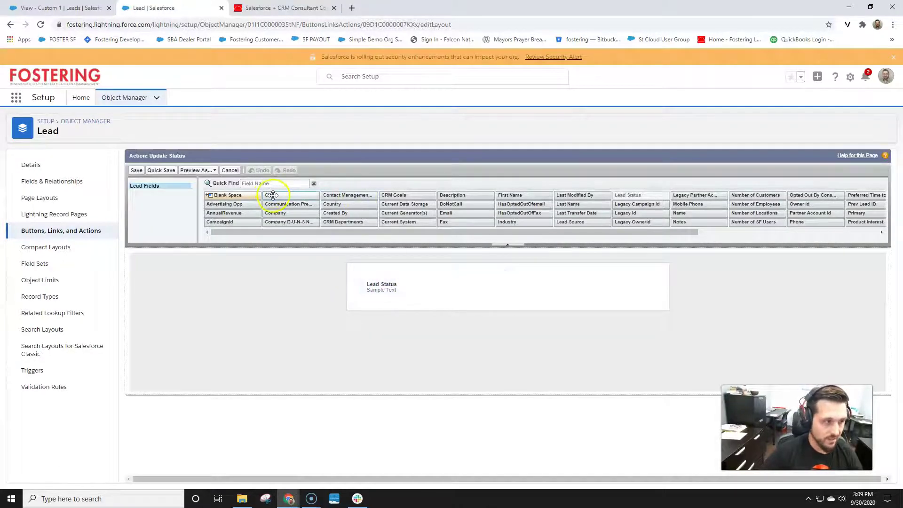
drag(273, 195, 511, 274)
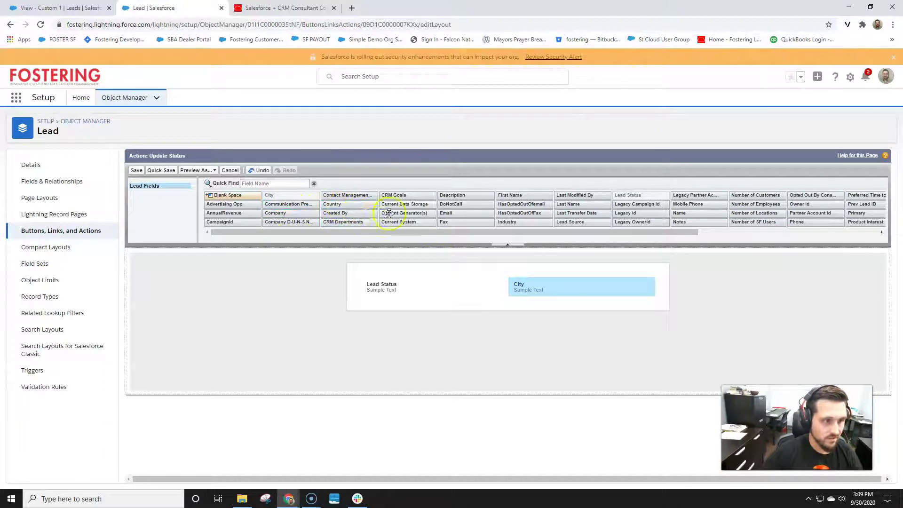
drag(399, 196, 430, 265)
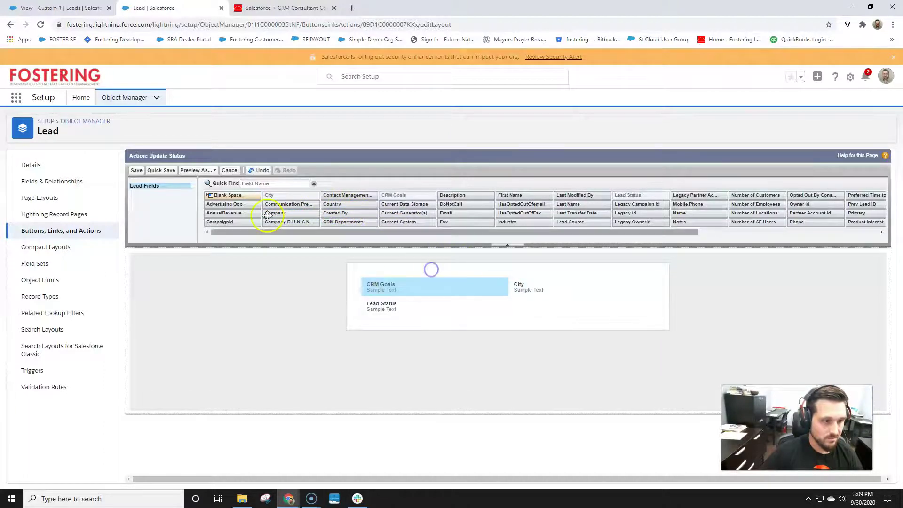
click(136, 170)
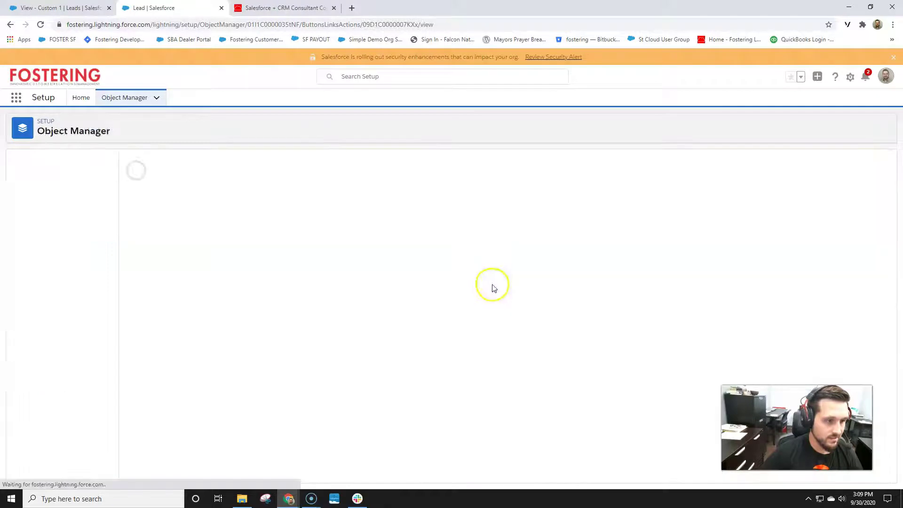
click(60, 7)
click(41, 24)
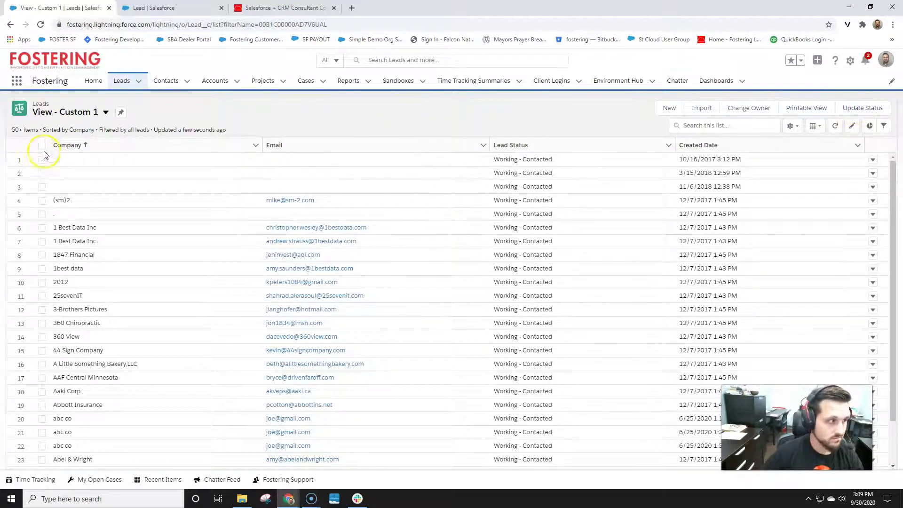
click(861, 108)
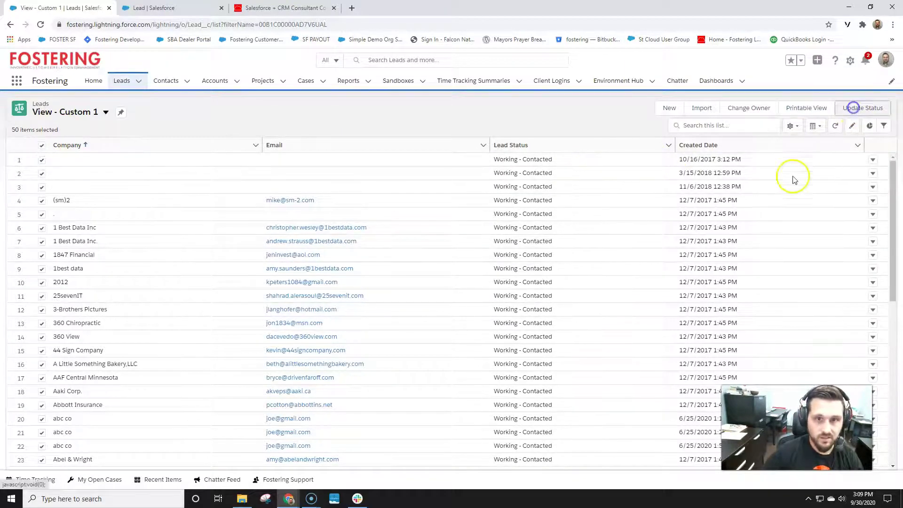
click(478, 234)
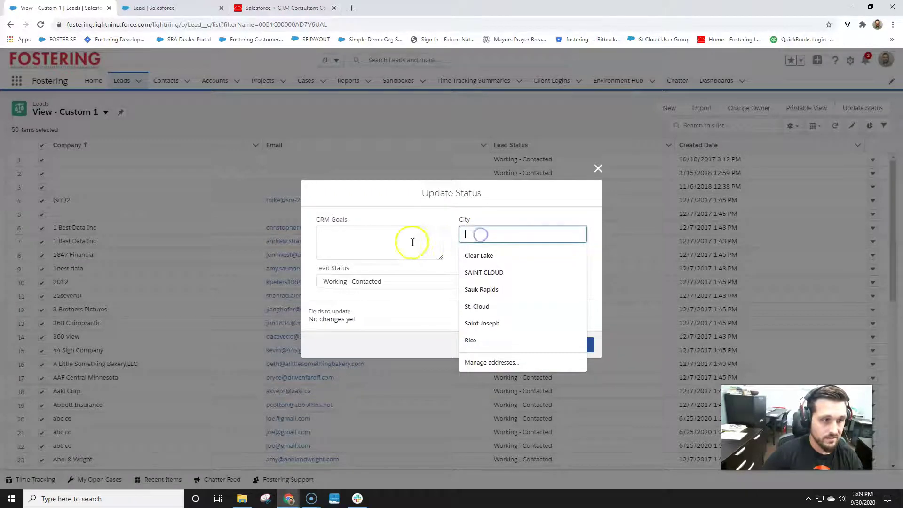
click(385, 242)
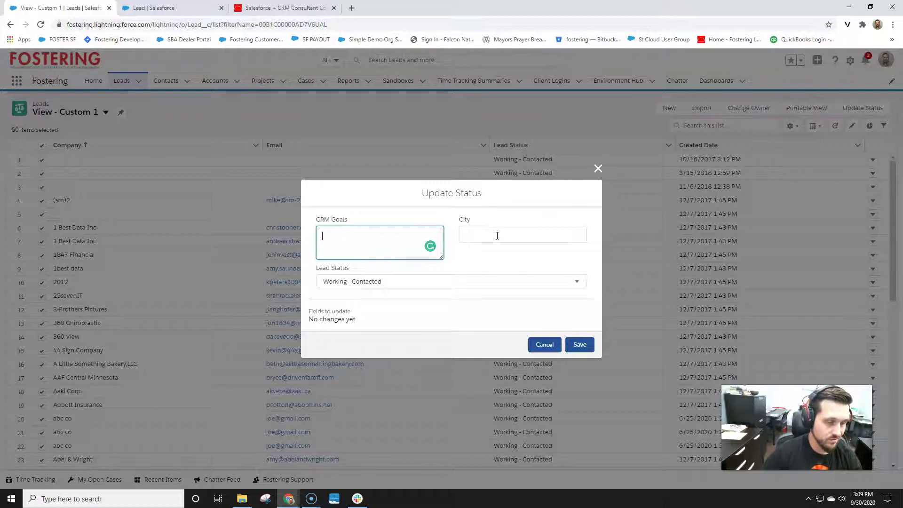
click(544, 344)
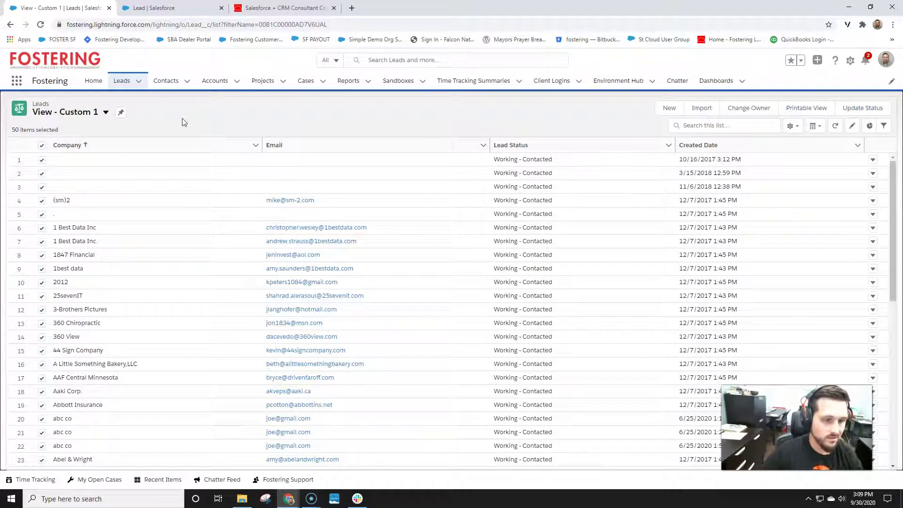
click(375, 118)
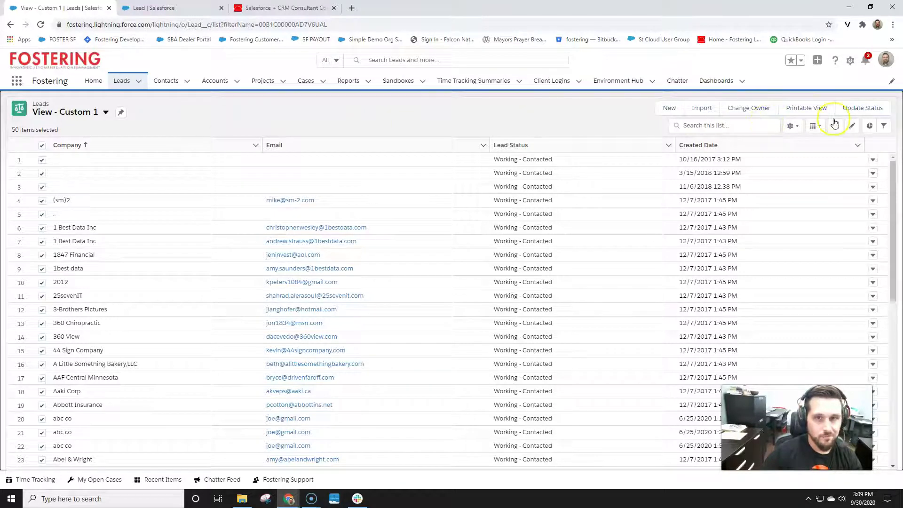
click(855, 114)
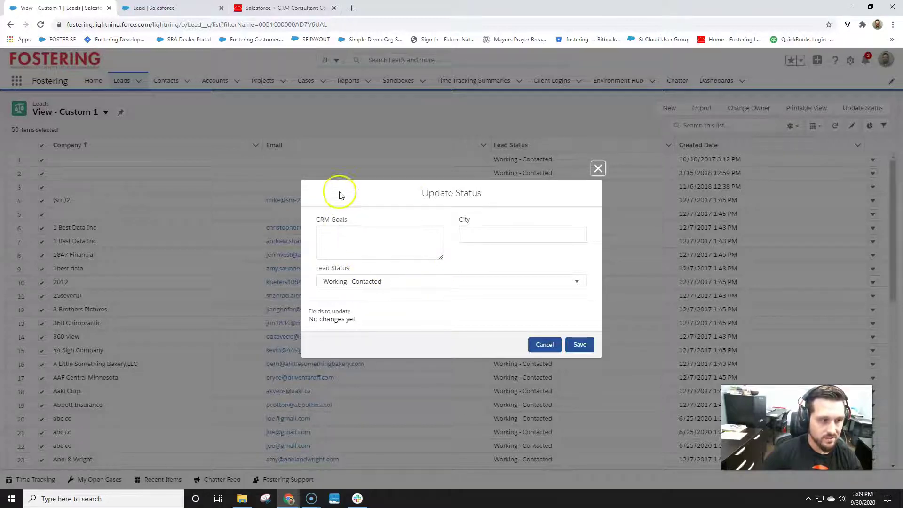
click(598, 169)
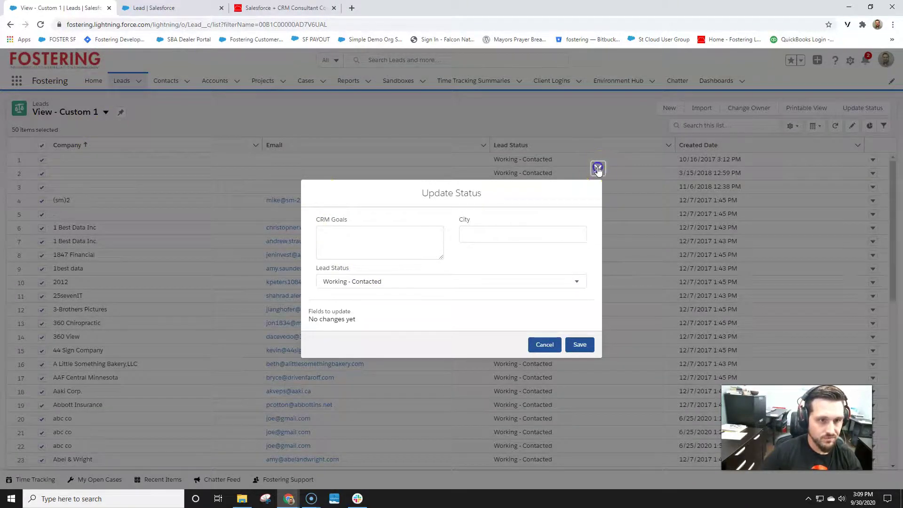
Browse the fosteringllc.com Your Team page, then scroll the Contact Us page down to the map.
click(266, 9)
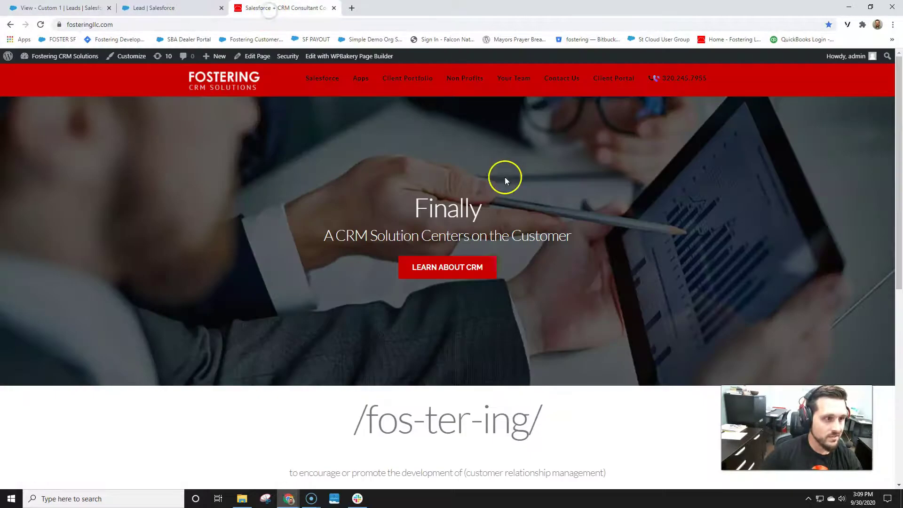
click(506, 81)
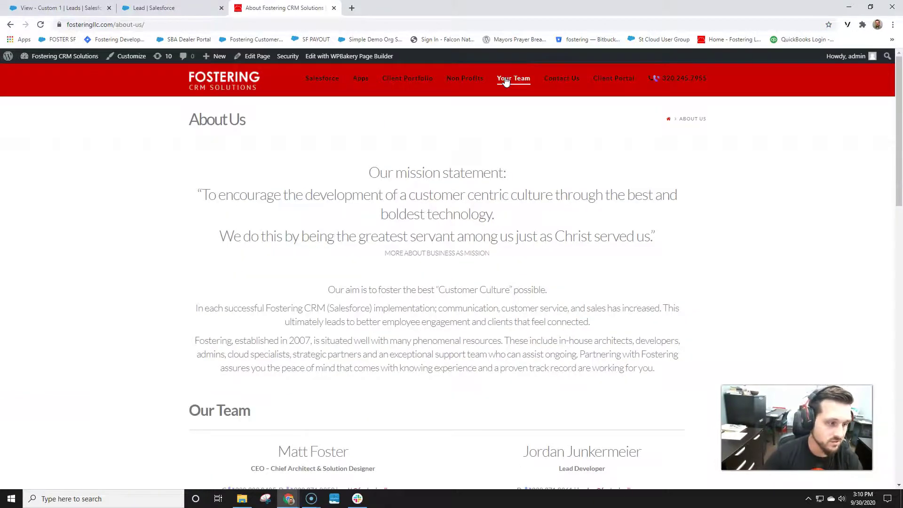
scroll(636, 312, down, 4)
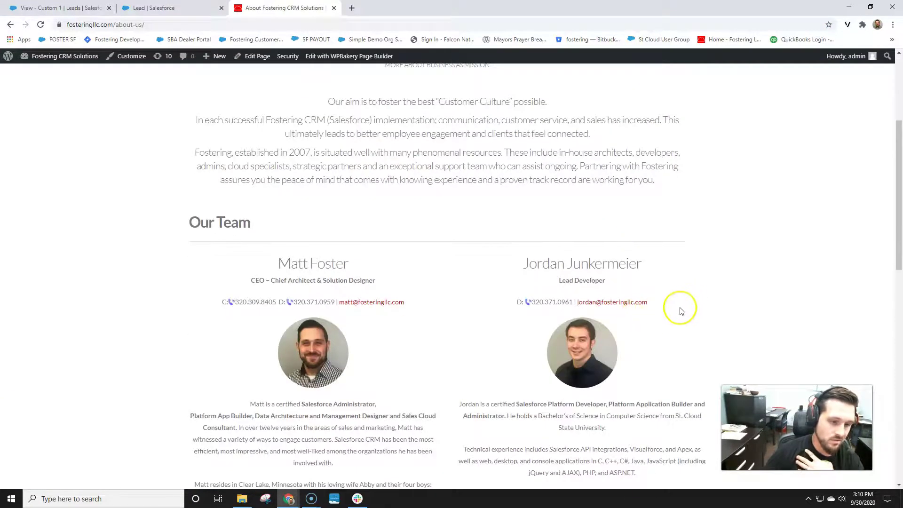
scroll(677, 301, down, 4)
scroll(683, 299, down, 3)
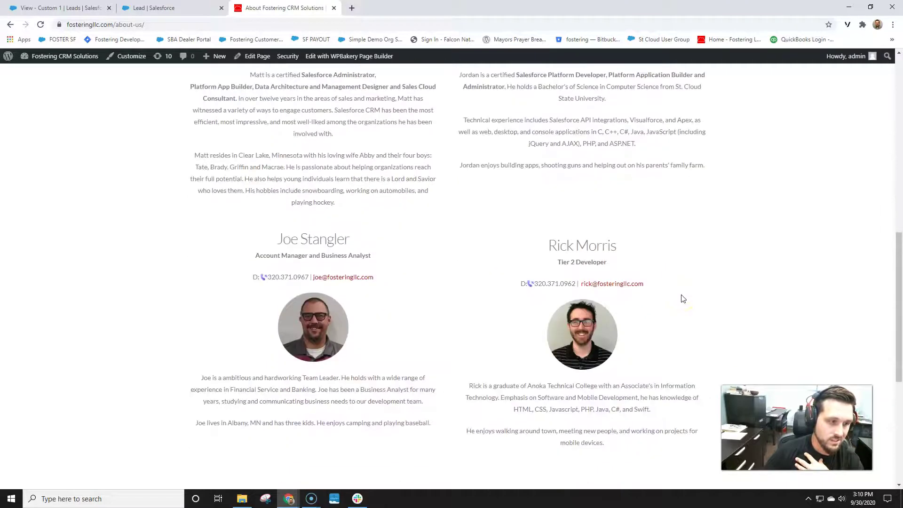
scroll(682, 299, up, 11)
click(561, 82)
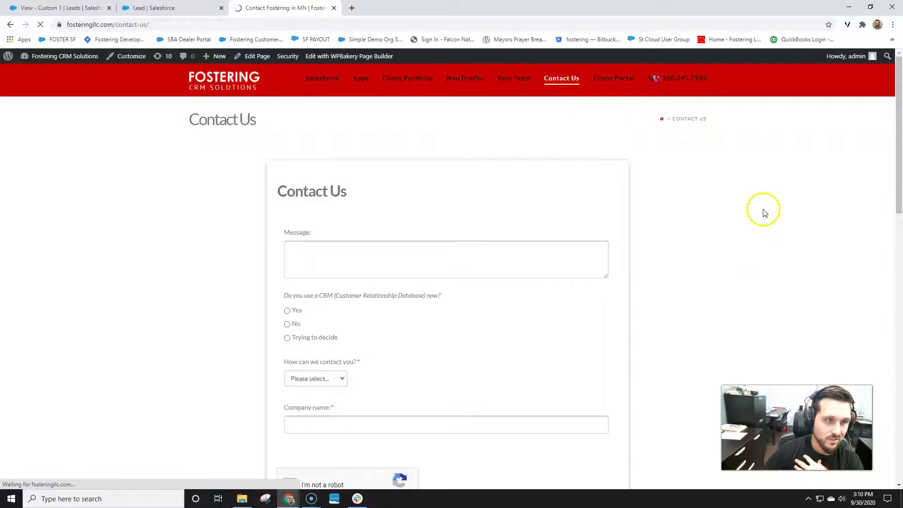
scroll(732, 249, down, 7)
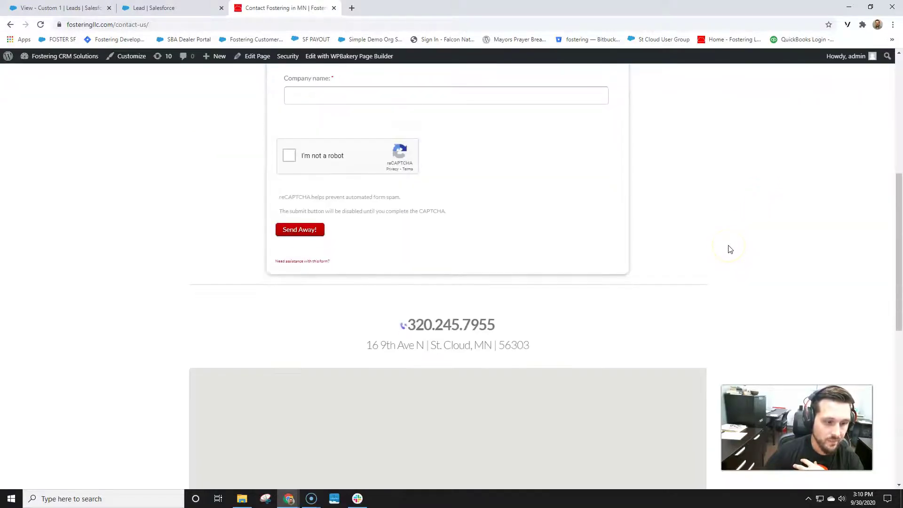